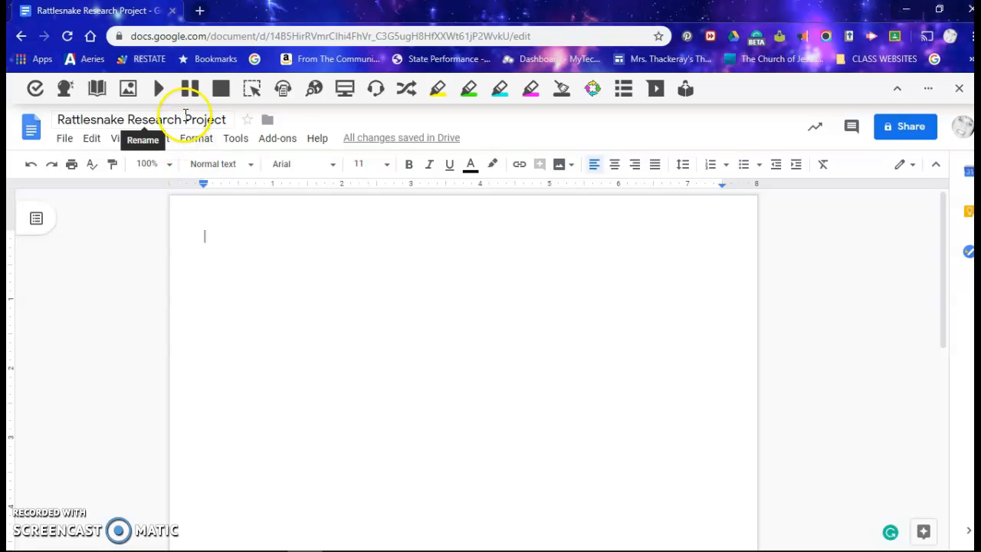
Cut the title "Rattlesnake Research Project" from the document's name and commit the emptied name
{"action": "left_click", "coordinate": [184, 119]}
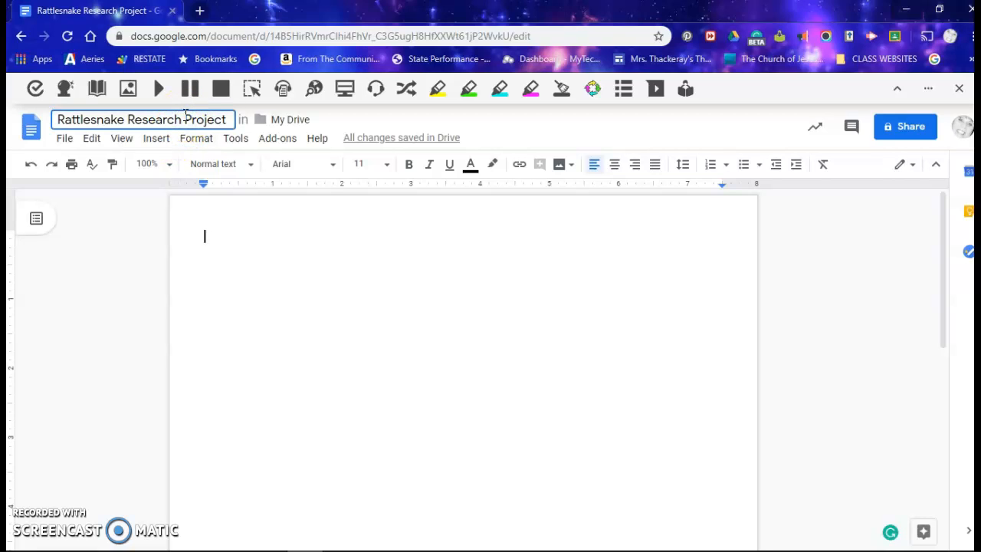
{"action": "left_click_drag", "start_coordinate": [230, 119], "coordinate": [49, 119]}
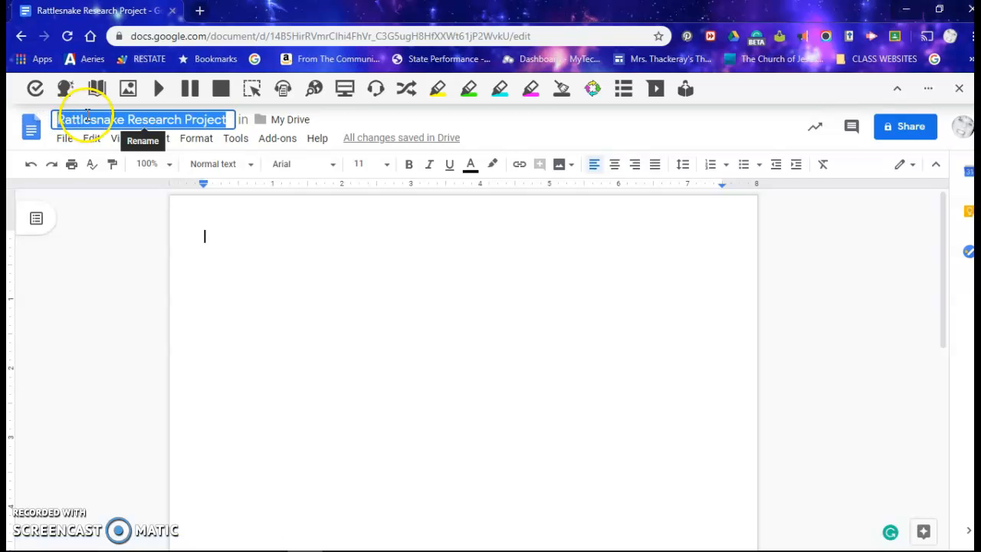
{"action": "right_click", "coordinate": [87, 115]}
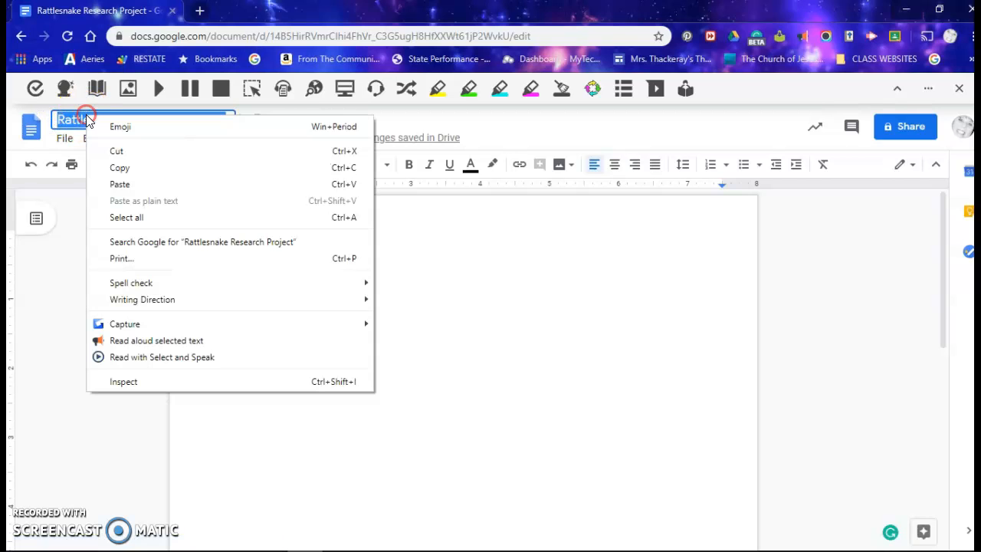
{"action": "left_click", "coordinate": [109, 150]}
{"action": "key", "text": "Return"}
{"action": "left_click", "coordinate": [206, 237]}
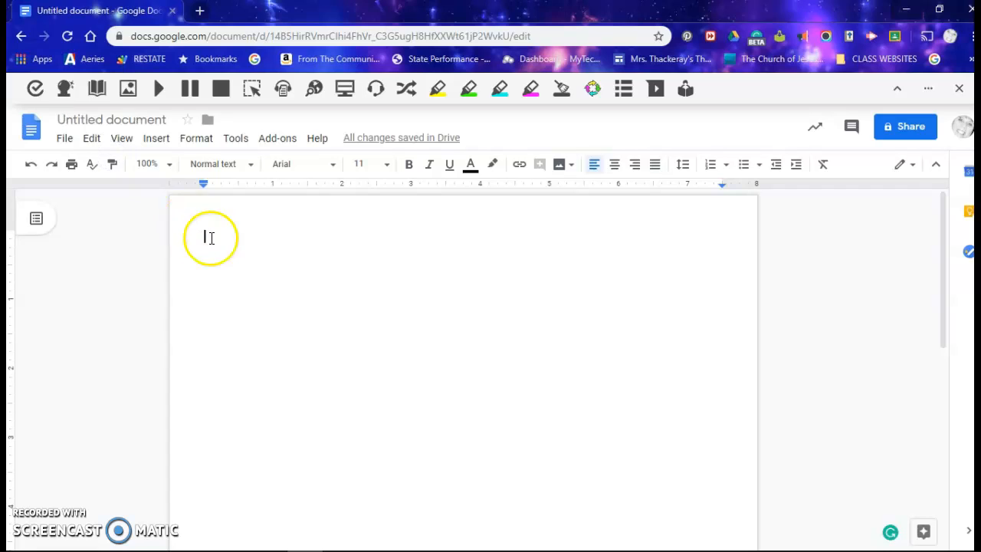
Rename the untitled document by pasting the cut title "Rattlesnake Research Project" over its name
{"action": "left_click", "coordinate": [156, 117]}
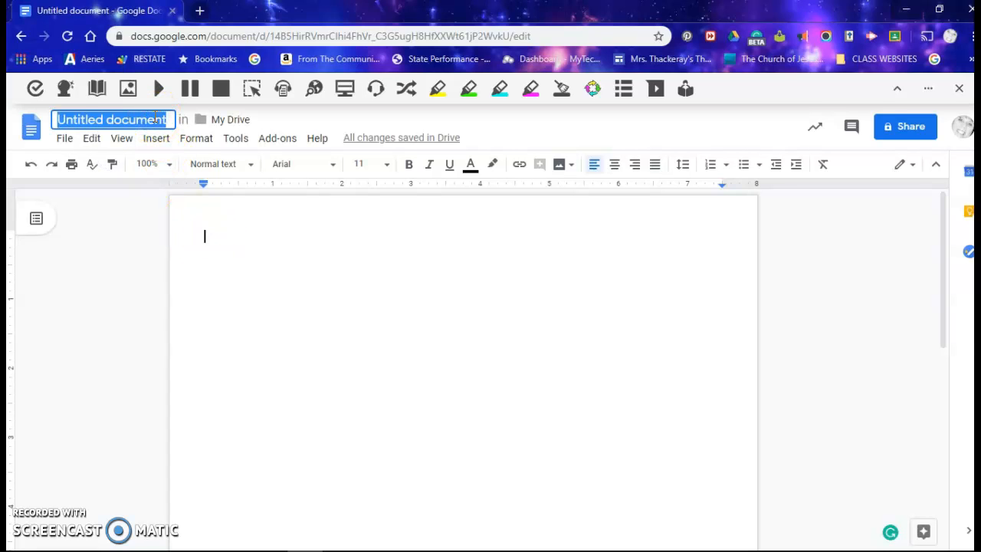
{"action": "right_click", "coordinate": [155, 117]}
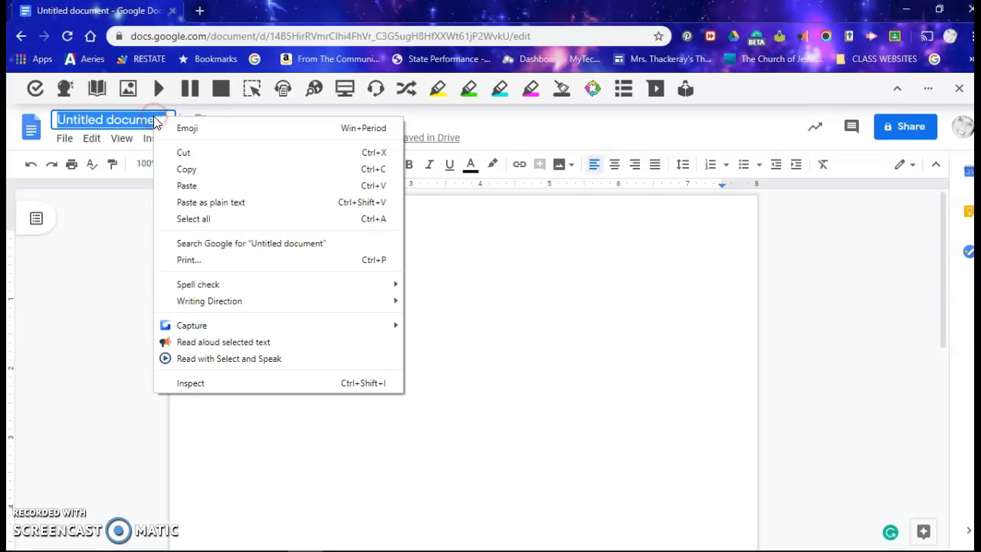
{"action": "left_click", "coordinate": [186, 185]}
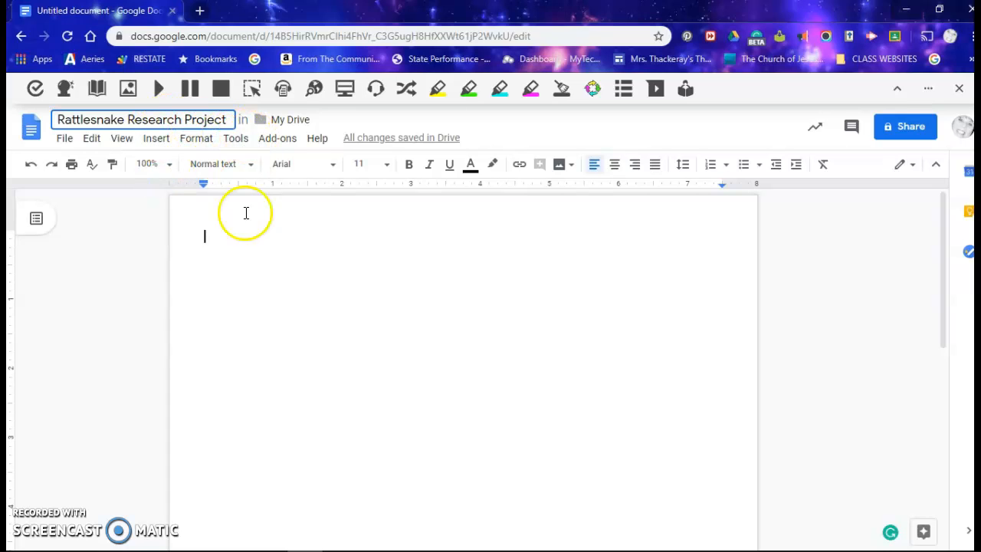
{"action": "left_click", "coordinate": [298, 270]}
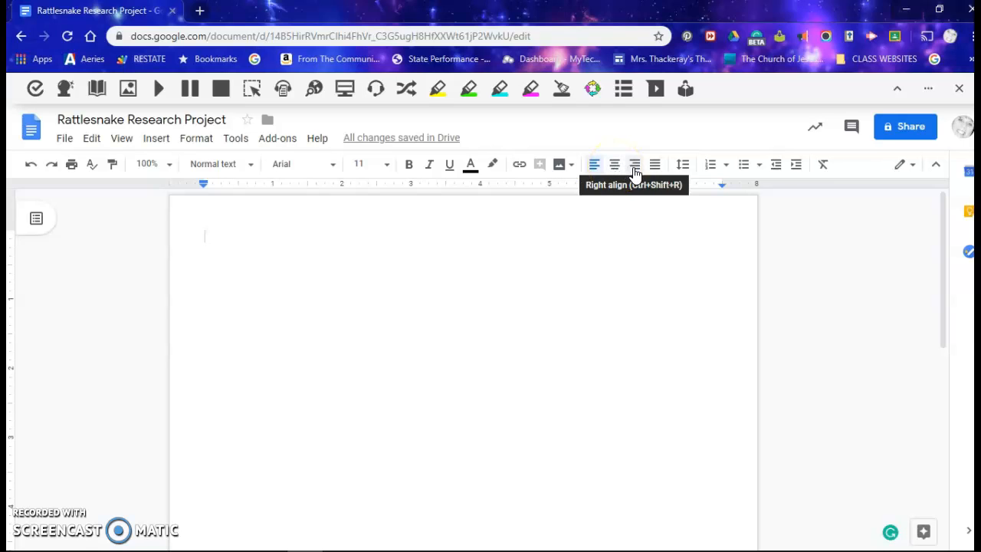
Set the line spacing of the blank page to Double and return to the document body
{"action": "left_click", "coordinate": [682, 168]}
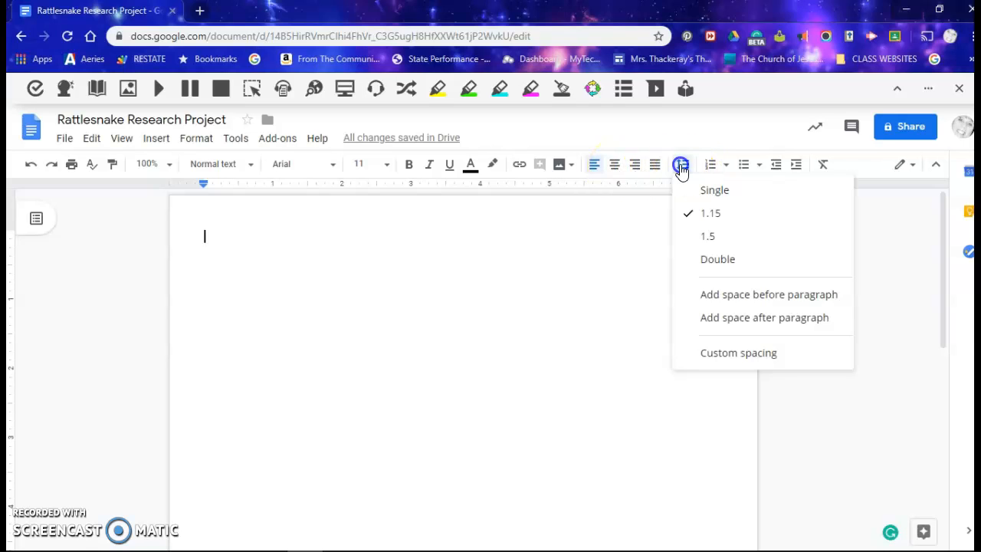
{"action": "left_click", "coordinate": [704, 255]}
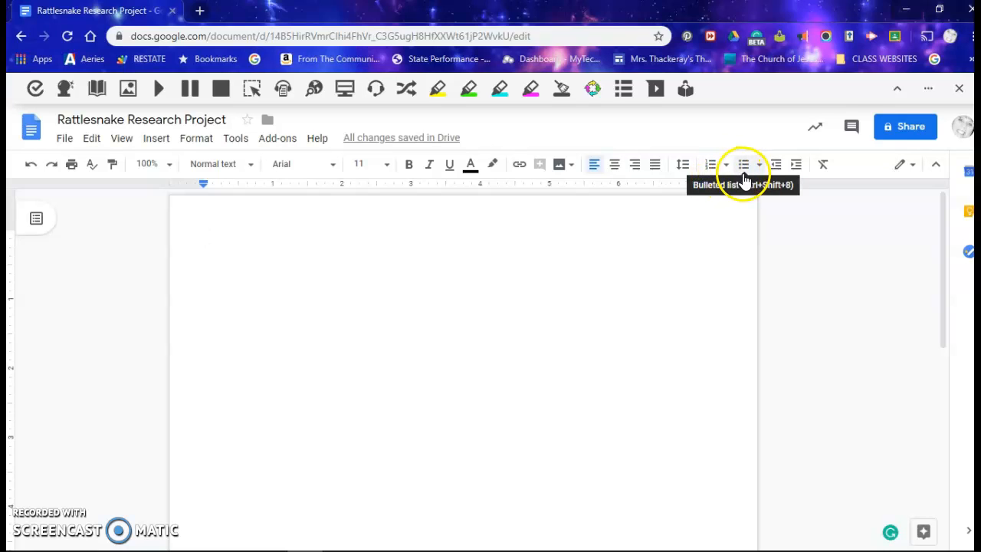
{"action": "left_click", "coordinate": [557, 368]}
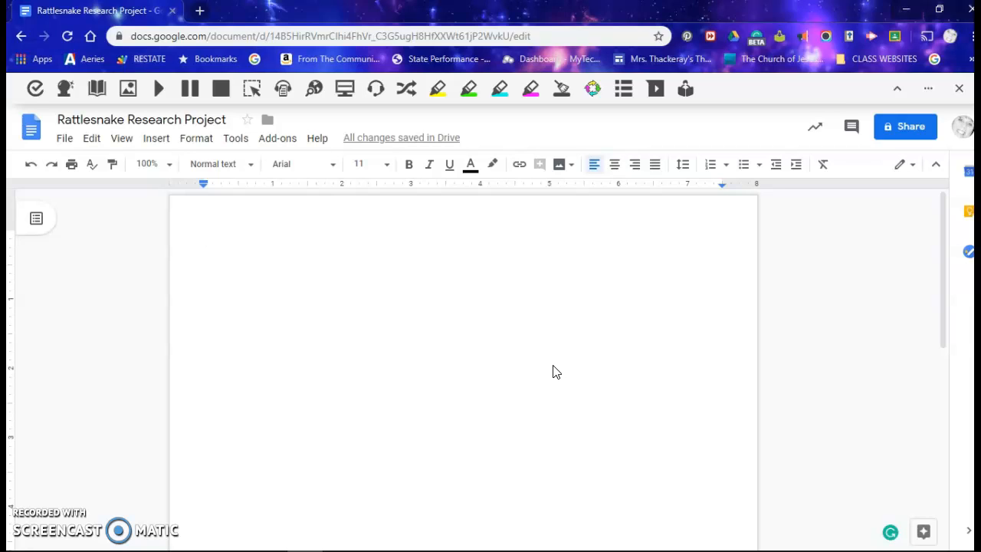
{"action": "left_click", "coordinate": [545, 367]}
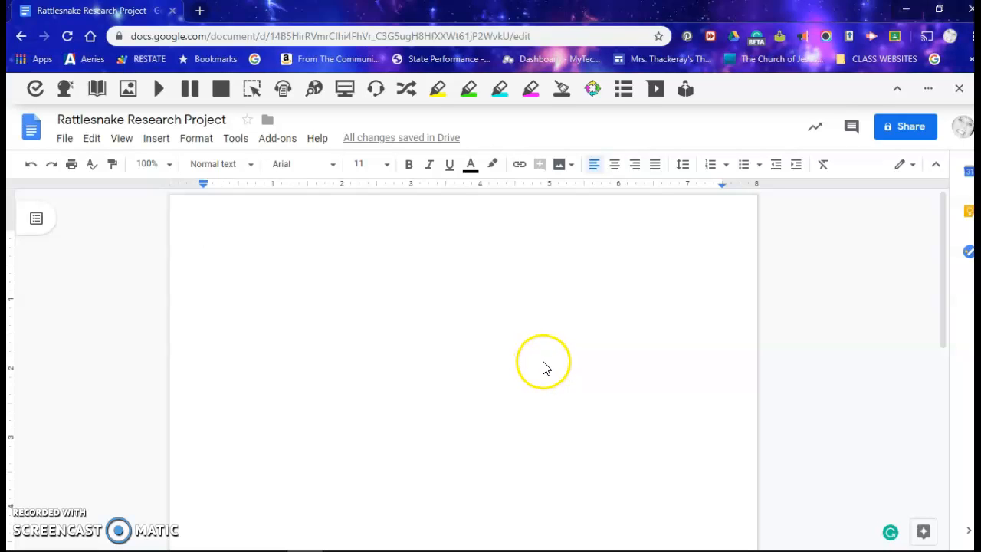
Turn on Read&Write word prediction and write "The rattlesnake eats rats" on the first line of the page
{"action": "left_click", "coordinate": [65, 92]}
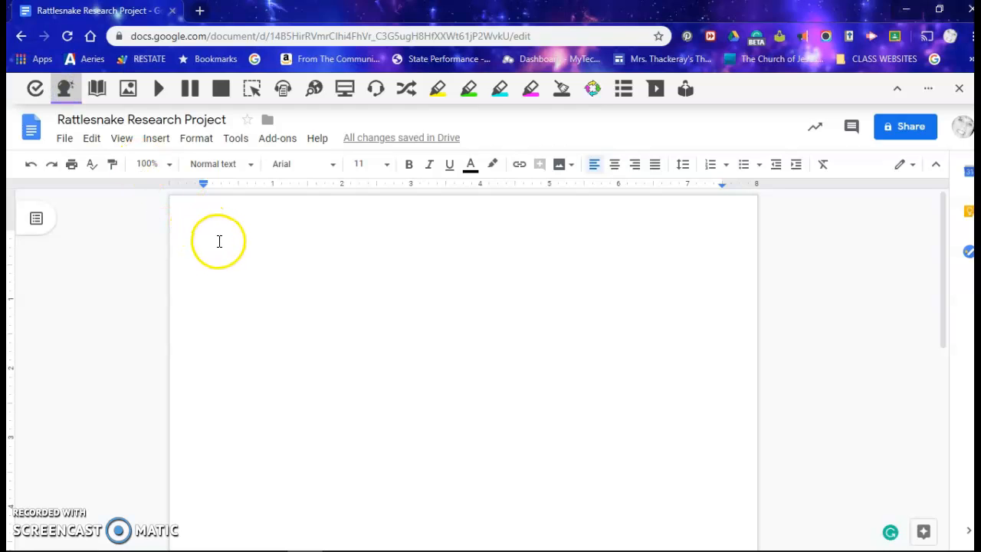
{"action": "type", "text": "The r"}
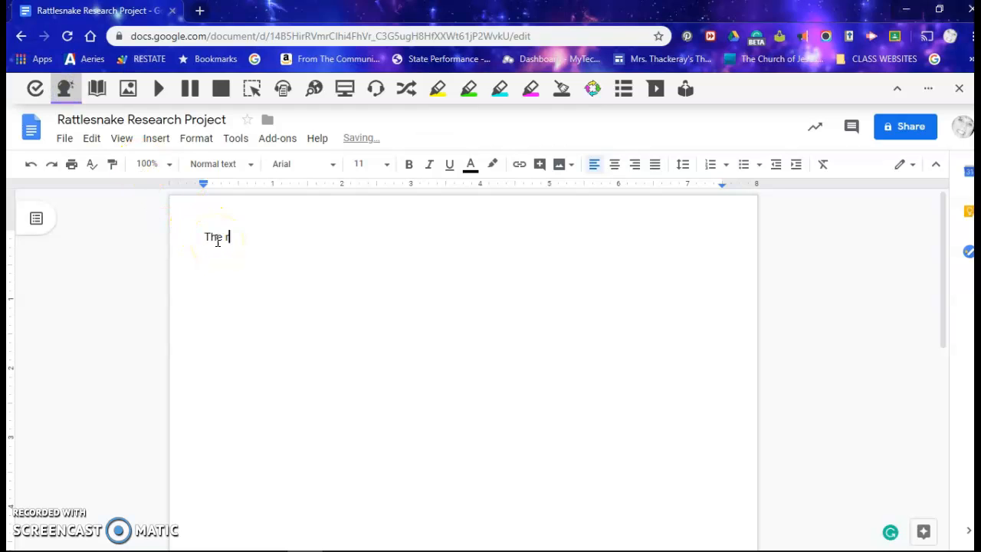
{"action": "type", "text": "att"}
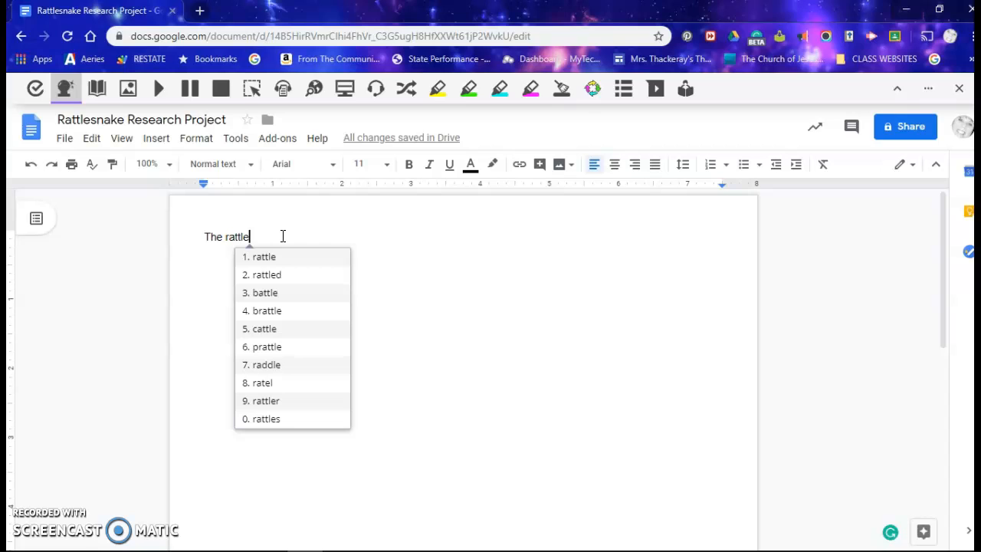
{"action": "type", "text": "snake"}
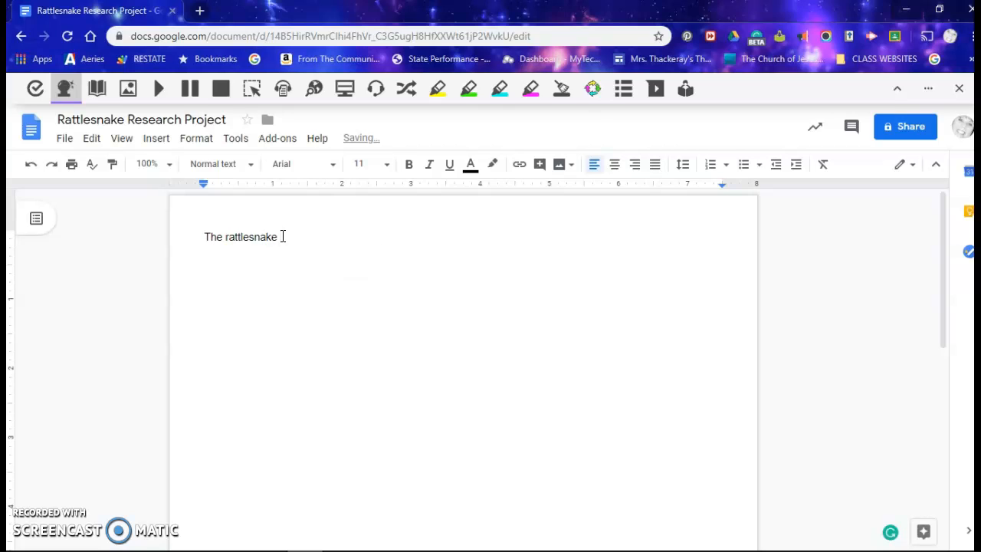
{"action": "type", "text": " eats r"}
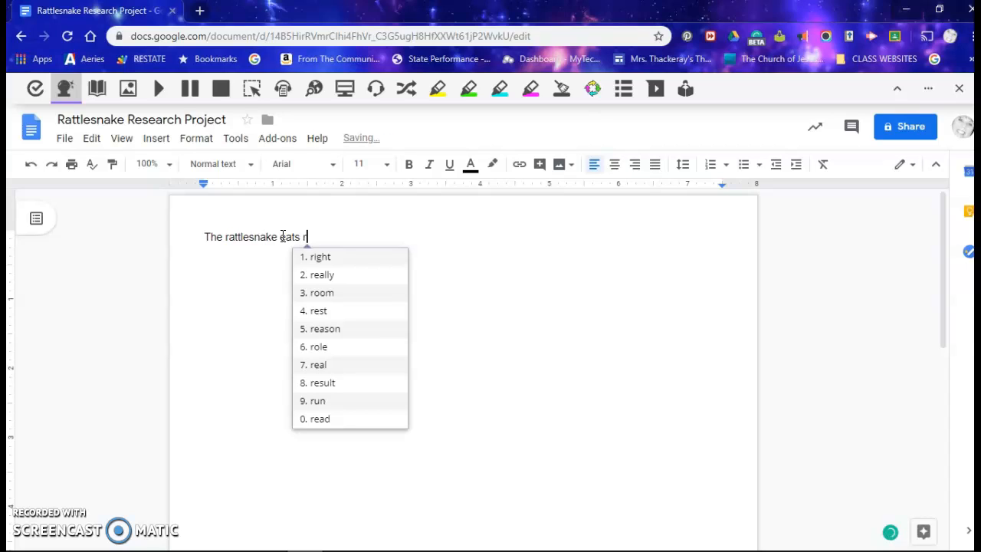
{"action": "left_click", "coordinate": [305, 234]}
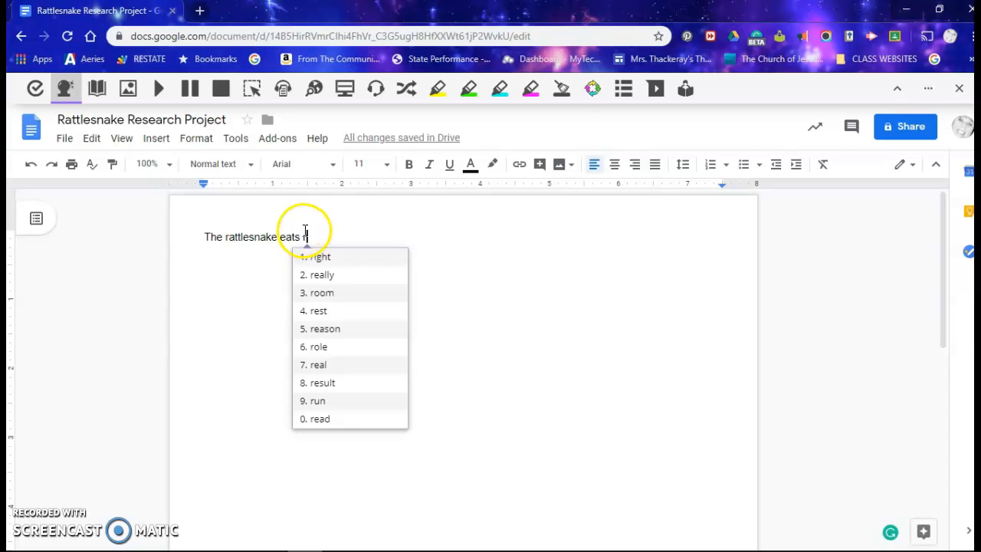
{"action": "type", "text": "ra"}
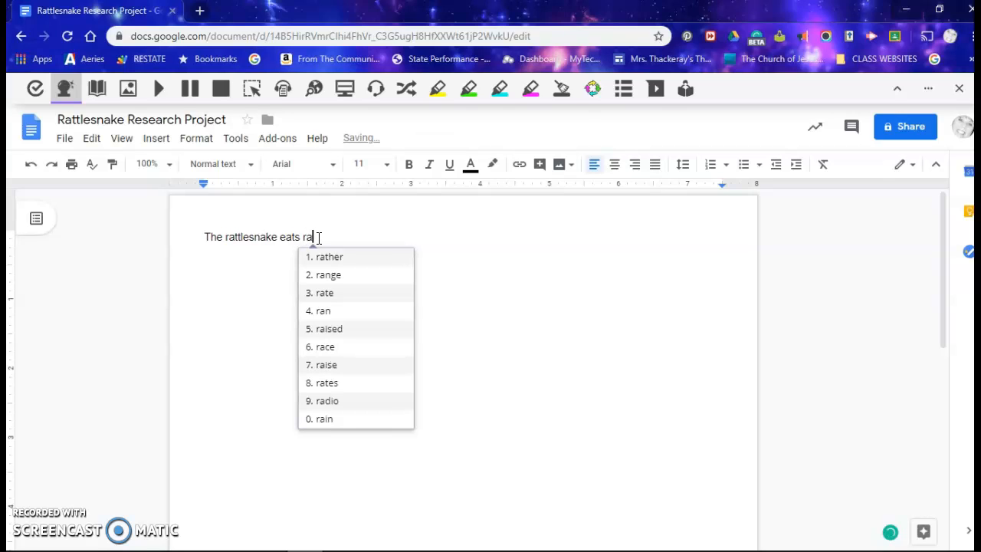
{"action": "type", "text": "ts"}
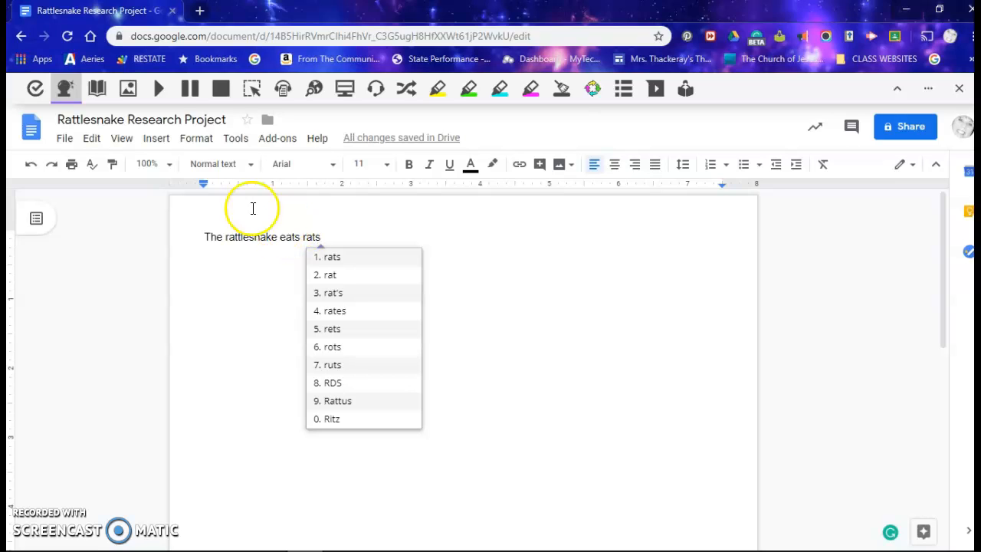
Look up the word "rats" in the Dictionary, read its definitions and close the lookup
{"action": "left_click", "coordinate": [98, 90]}
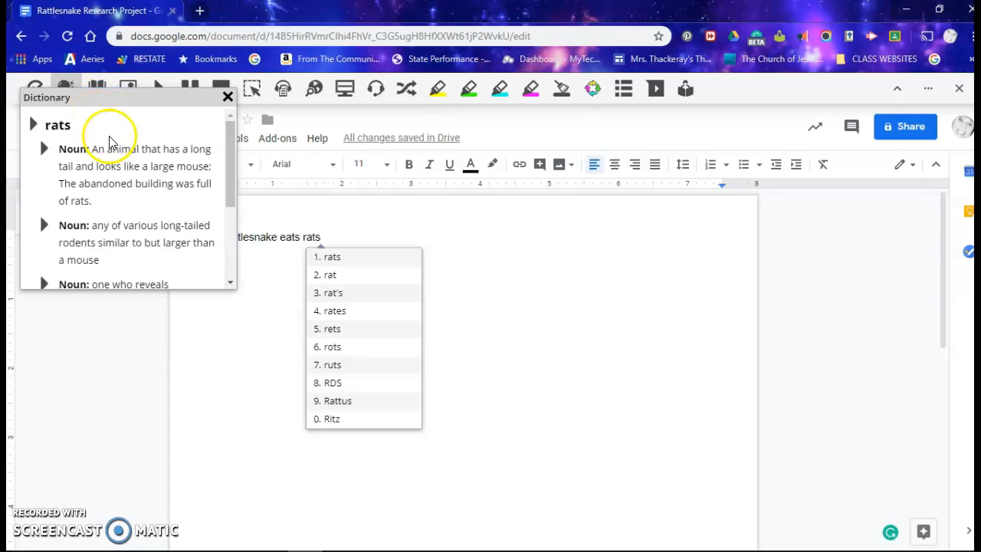
{"action": "left_click_drag", "start_coordinate": [234, 143], "coordinate": [234, 115]}
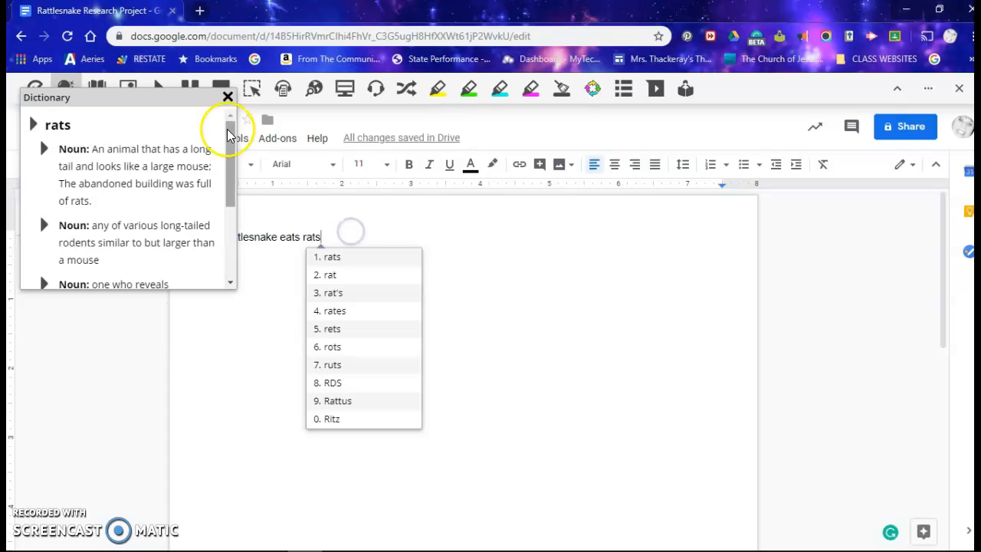
{"action": "left_click", "coordinate": [228, 97]}
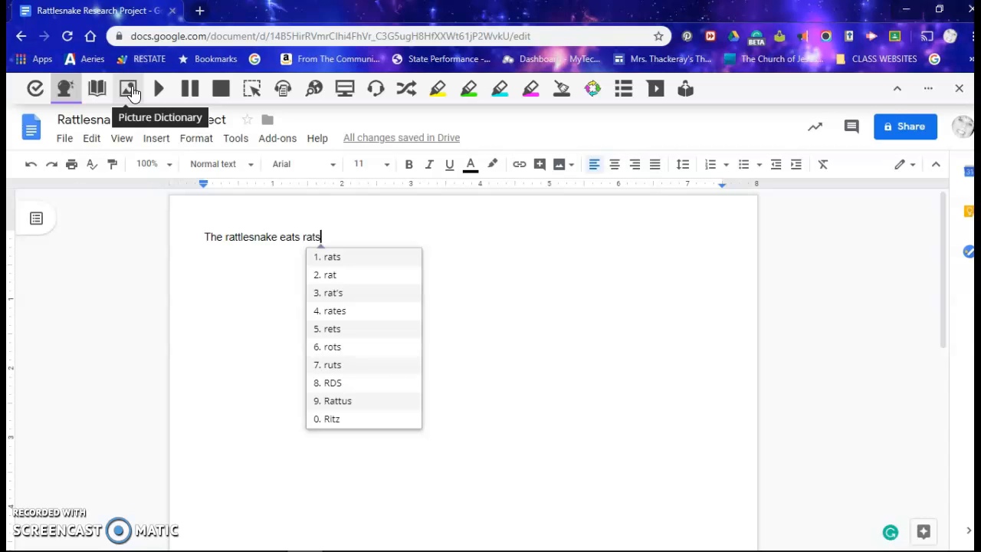
Look up "rats" and "rattlesnake" in the Picture Dictionary and close it
{"action": "left_click", "coordinate": [131, 90]}
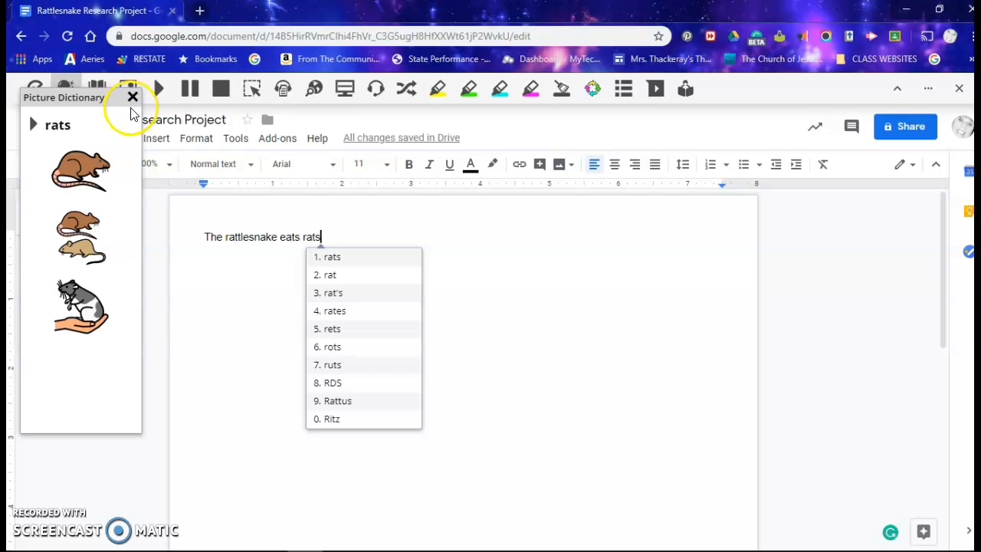
{"action": "left_click_drag", "start_coordinate": [225, 238], "coordinate": [272, 253]}
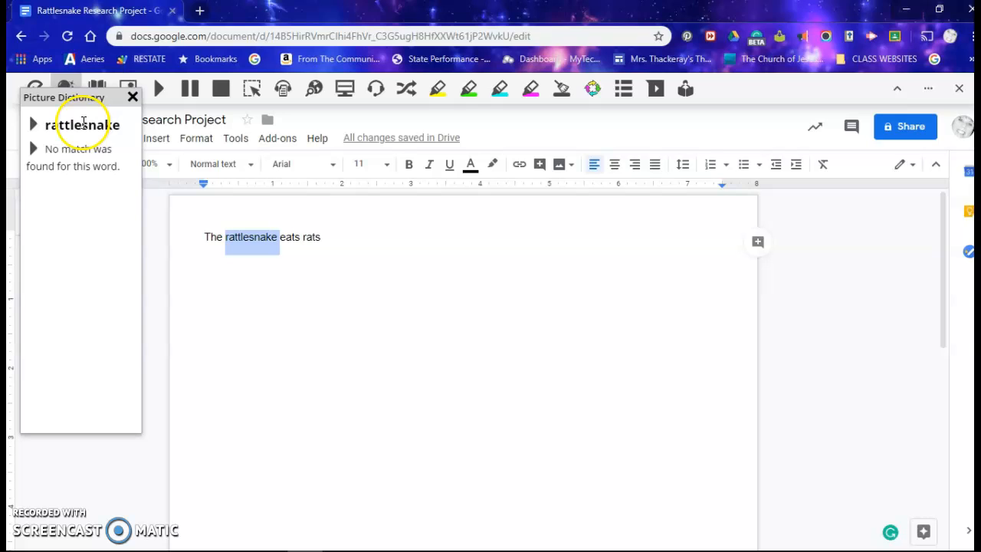
{"action": "left_click", "coordinate": [133, 97]}
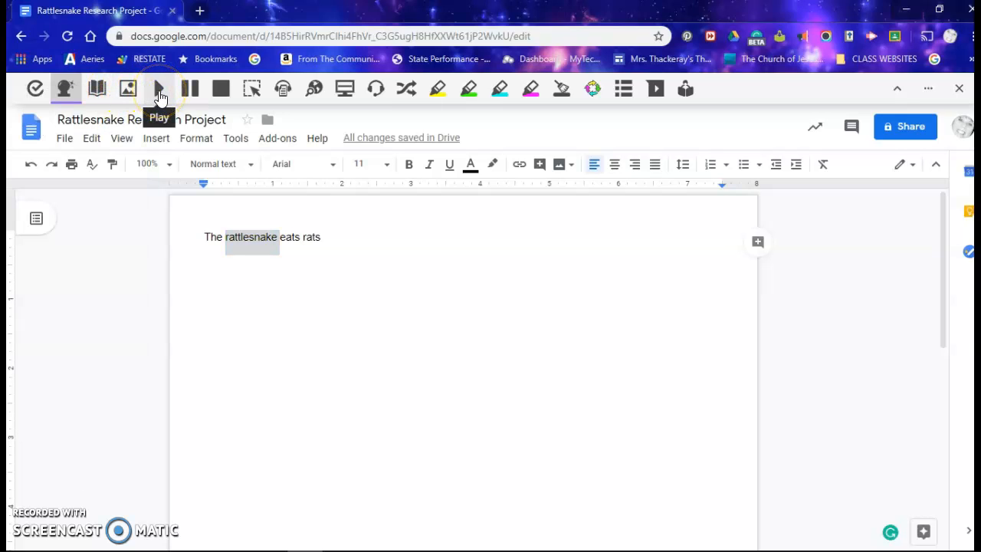
Have the word "rattlesnake" read aloud, followed by the whole sentence, and pause the playback
{"action": "left_click", "coordinate": [160, 92]}
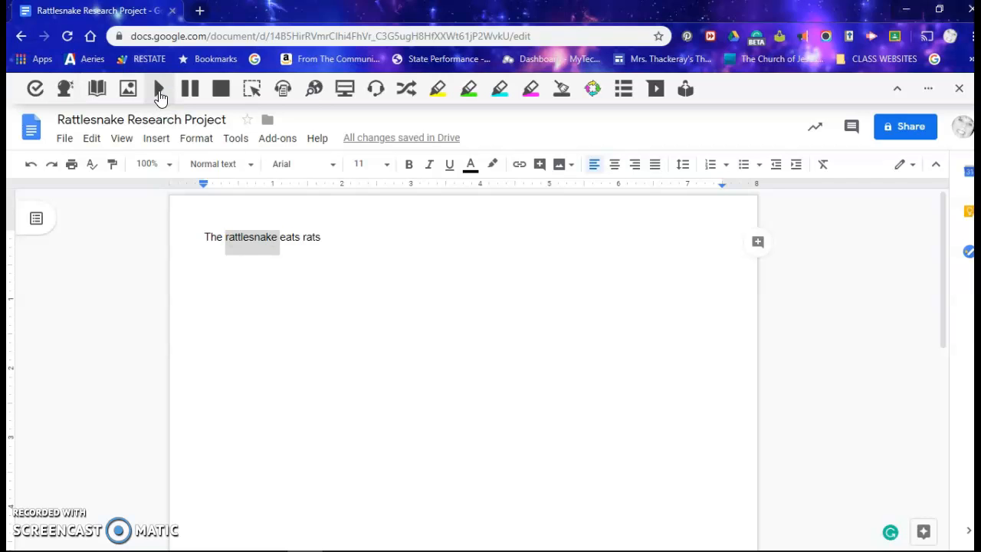
{"action": "left_click_drag", "start_coordinate": [323, 239], "coordinate": [195, 235]}
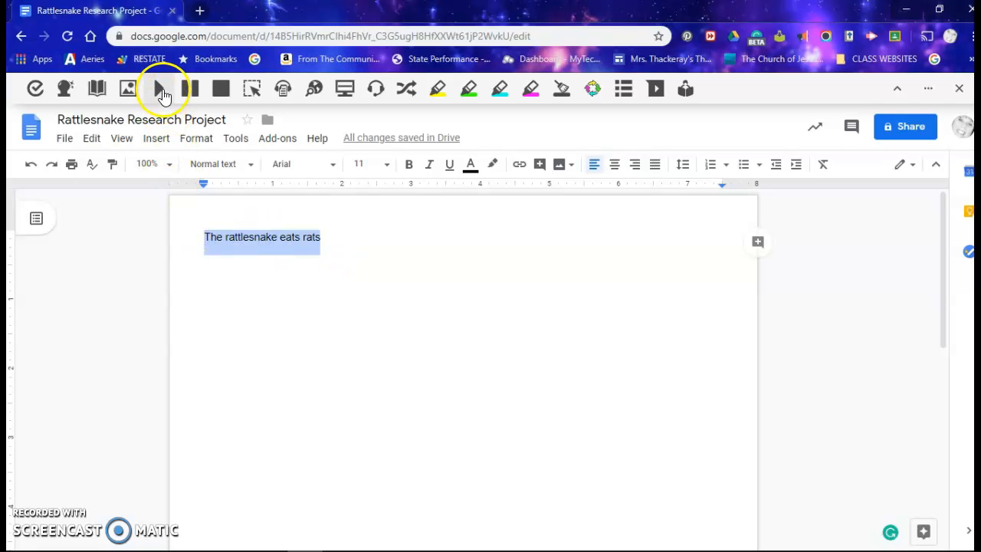
{"action": "left_click", "coordinate": [160, 89]}
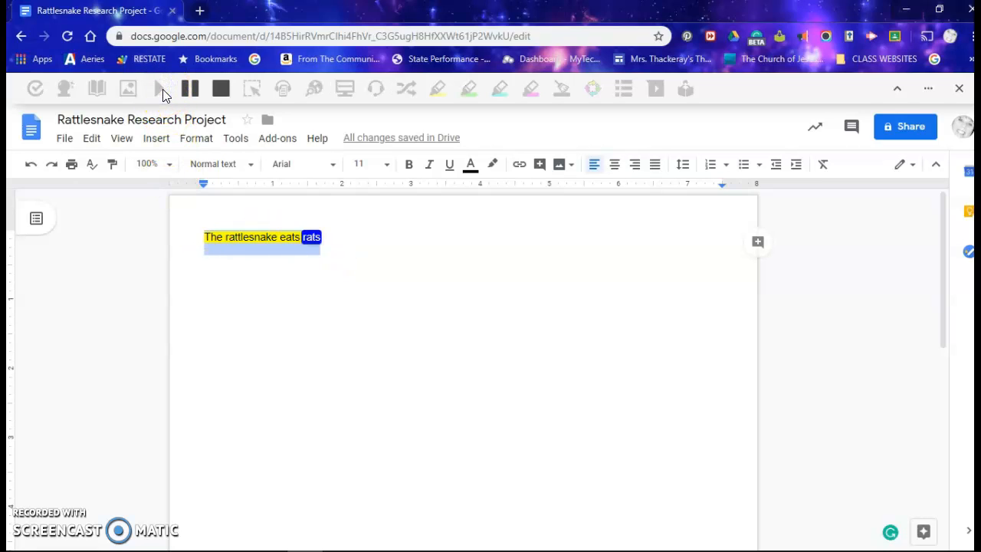
{"action": "left_click", "coordinate": [188, 89]}
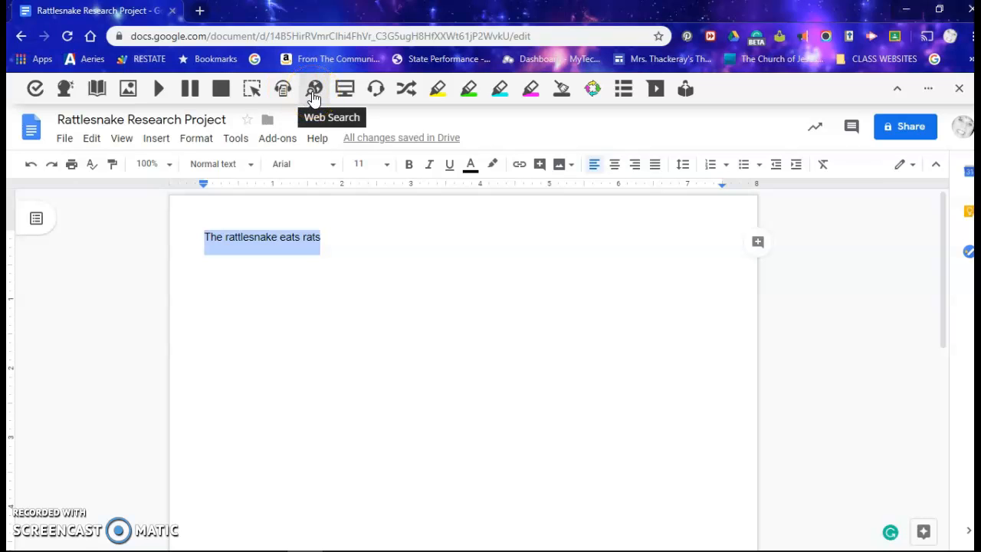
Run a web search for the selected sentence and return to the Rattlesnake Research Project document
{"action": "left_click", "coordinate": [313, 89]}
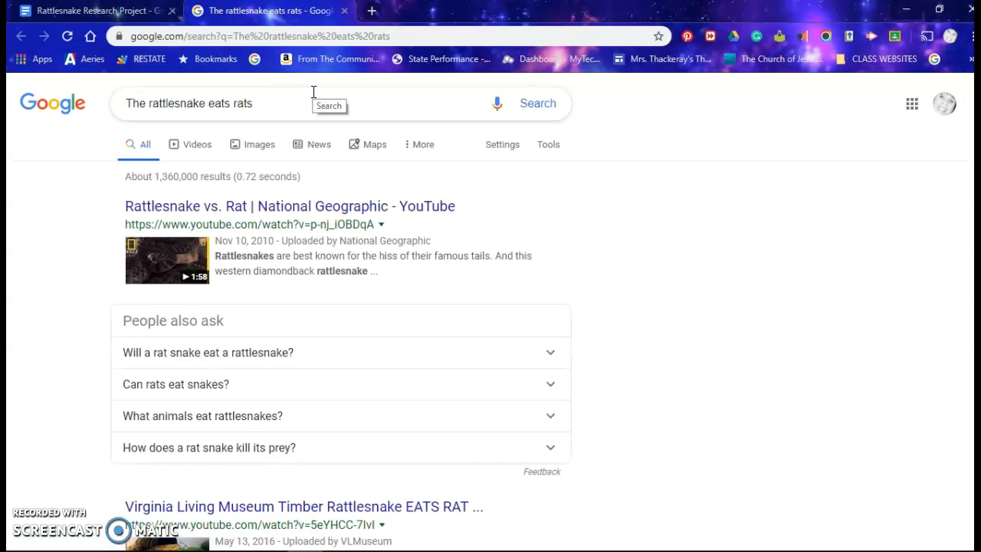
{"action": "left_click", "coordinate": [136, 11]}
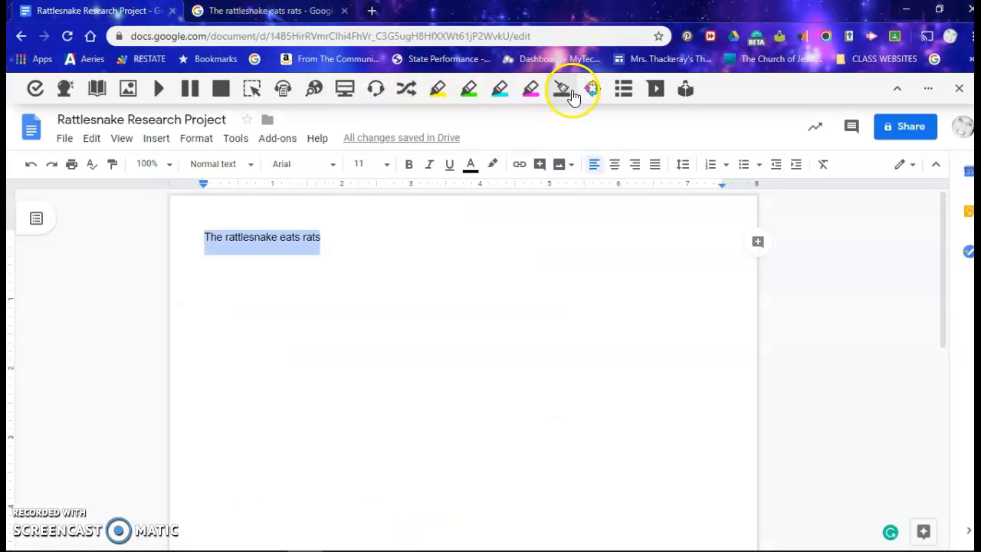
Open the document in the Read&Write reading practice page, record a reading of the sentence and stop the recording
{"action": "left_click", "coordinate": [685, 91]}
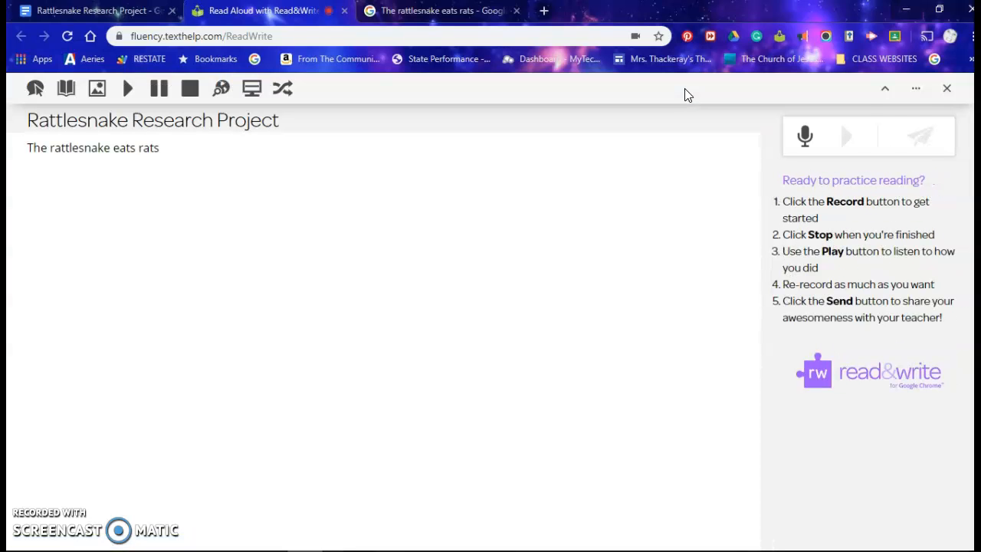
{"action": "left_click", "coordinate": [809, 138]}
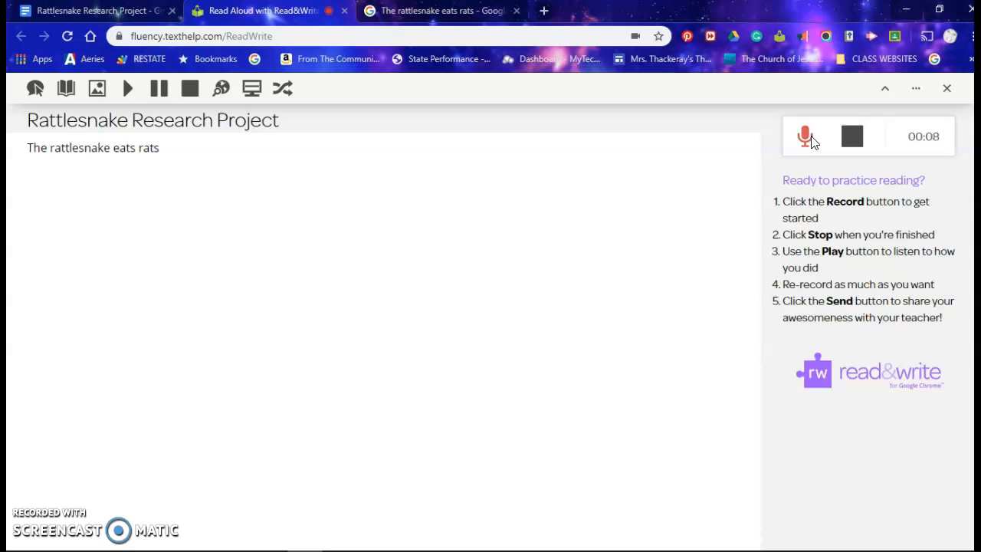
{"action": "left_click", "coordinate": [847, 144]}
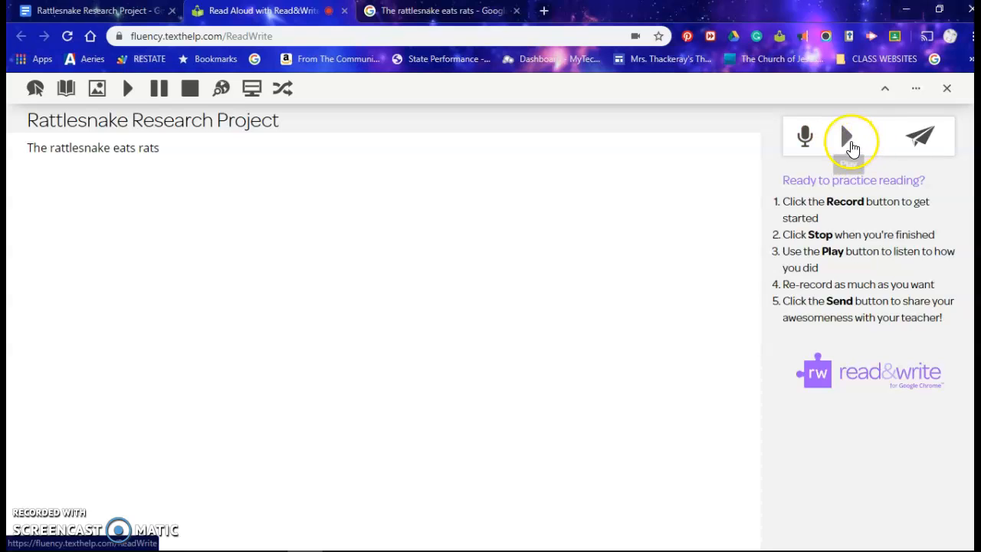
Play back the recorded reading and close the Read&Write reading practice page
{"action": "left_click", "coordinate": [849, 139]}
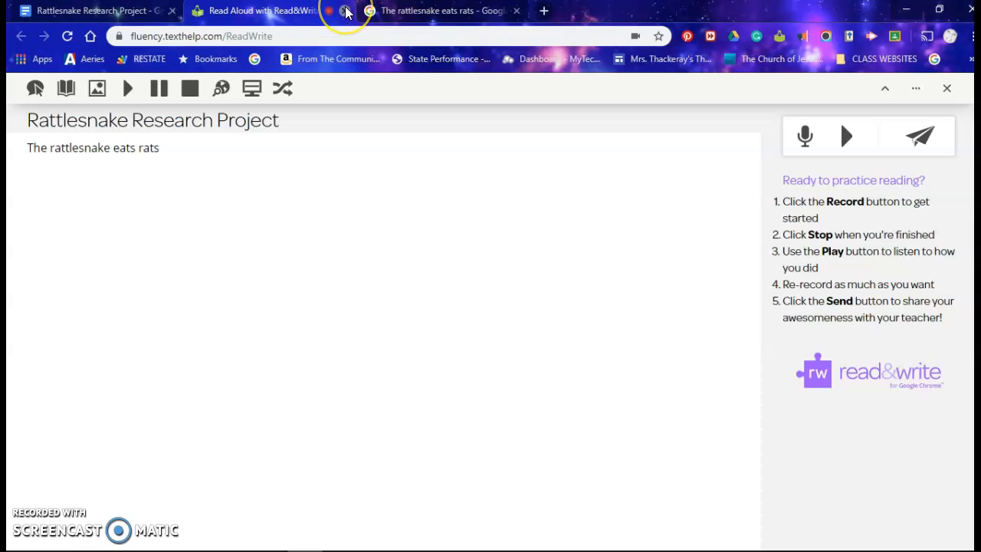
{"action": "left_click", "coordinate": [346, 11]}
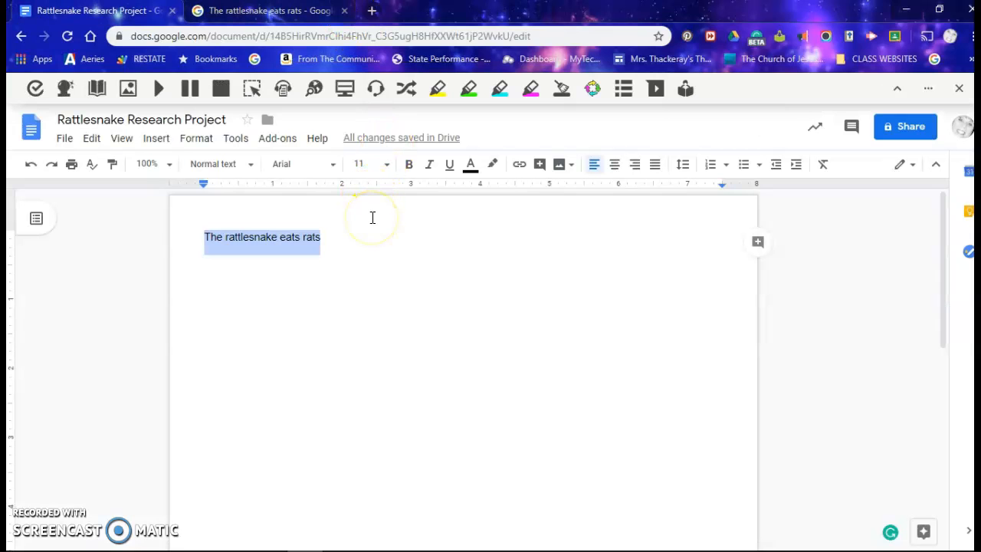
Delete the sentence "The rattlesnake eats rats" from the document and view the available fonts
{"action": "key", "text": "BackSpace"}
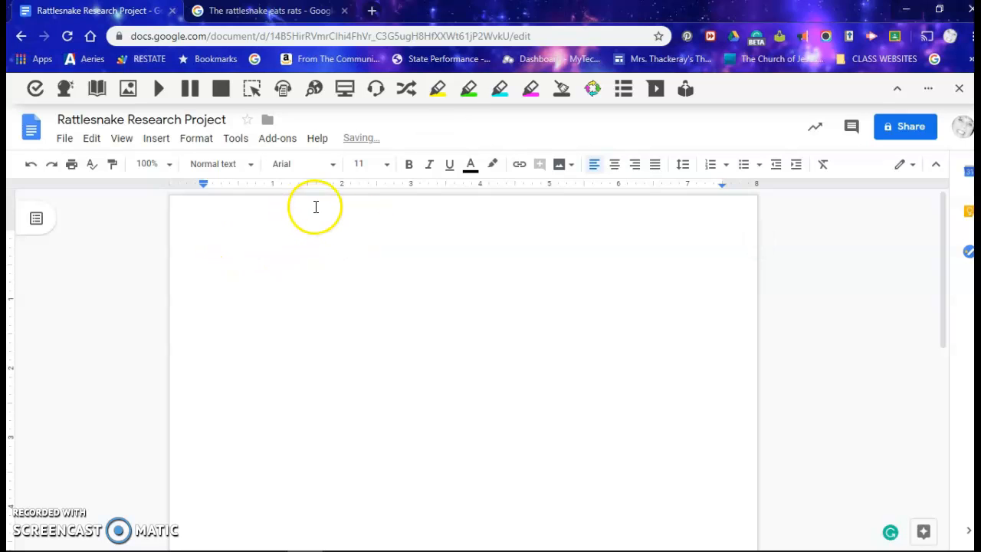
{"action": "left_click", "coordinate": [333, 172]}
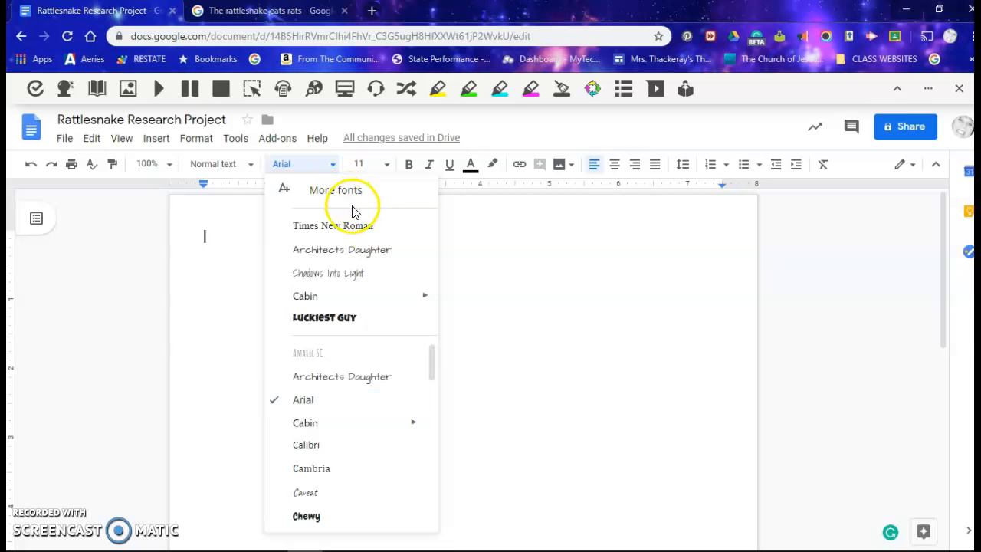
{"action": "left_click", "coordinate": [467, 234]}
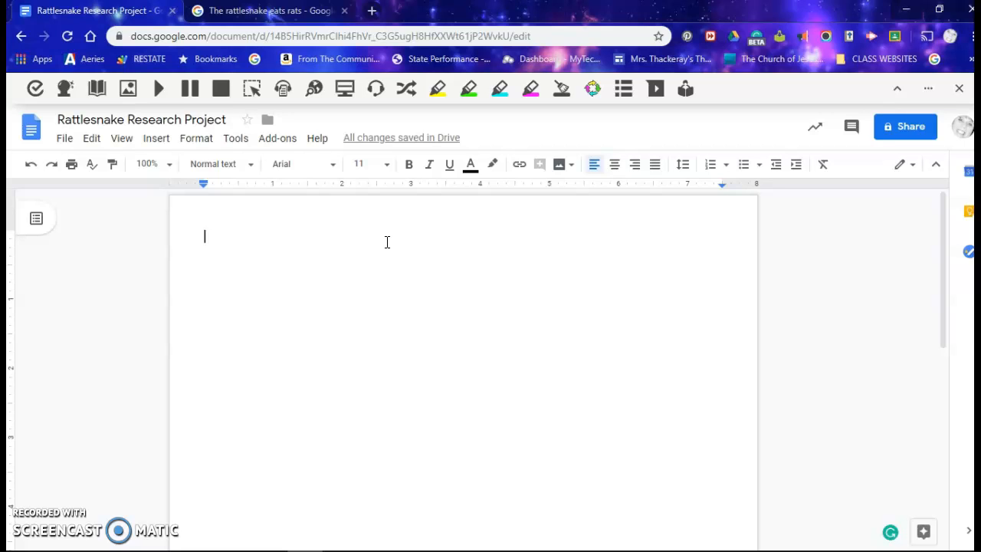
Share the document with the teacher's e-mail address using the Can edit permission, send the invitation and dismiss its notification
{"action": "left_click", "coordinate": [906, 130]}
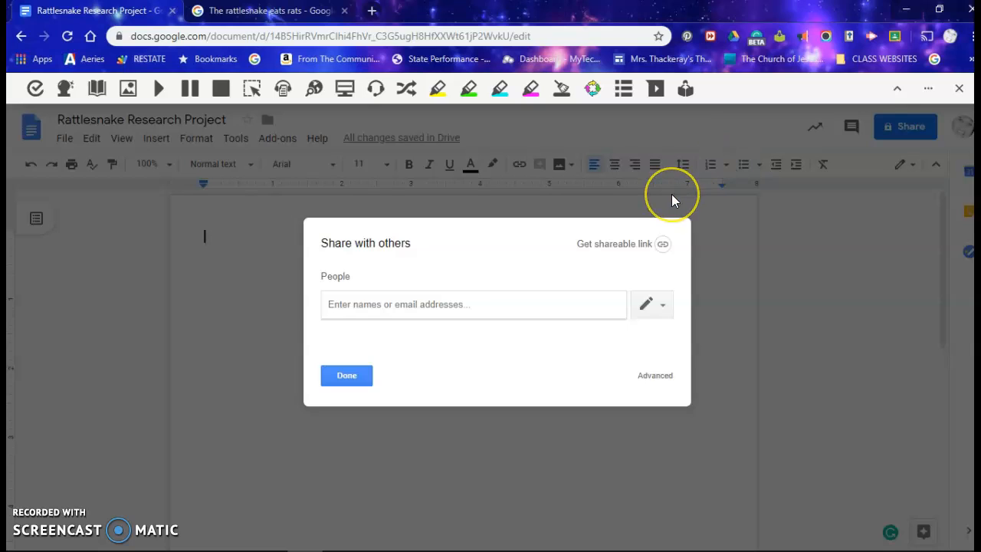
{"action": "type", "text": "bth"}
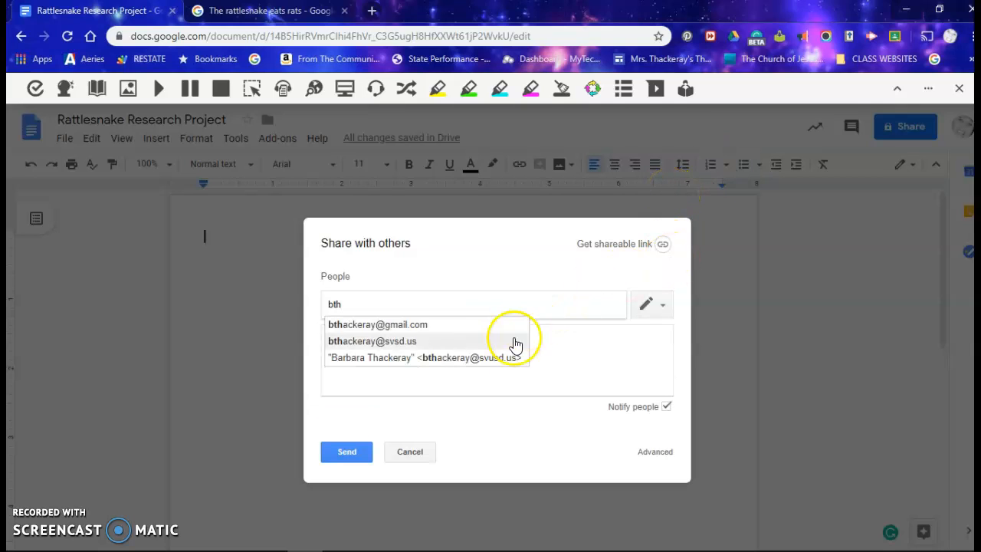
{"action": "left_click", "coordinate": [497, 361]}
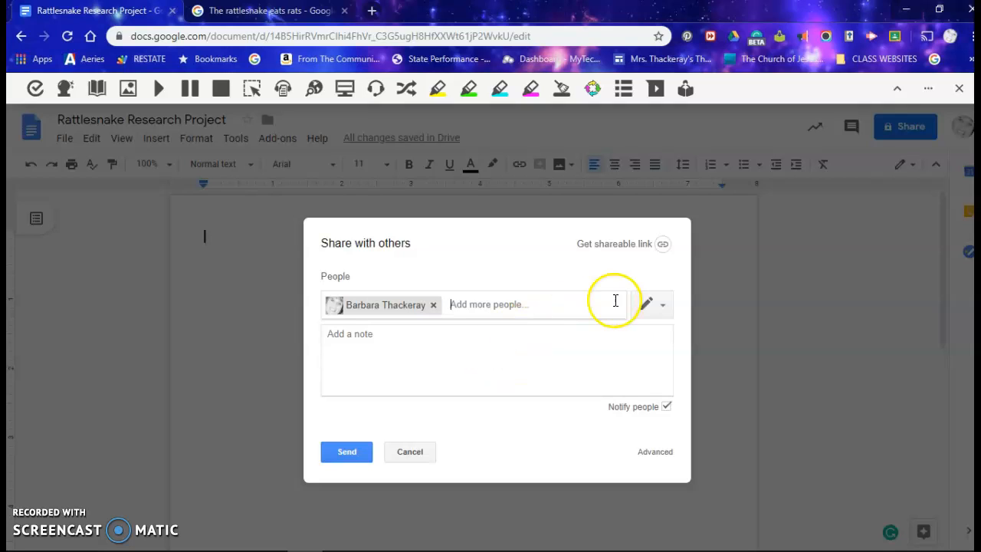
{"action": "left_click", "coordinate": [663, 306]}
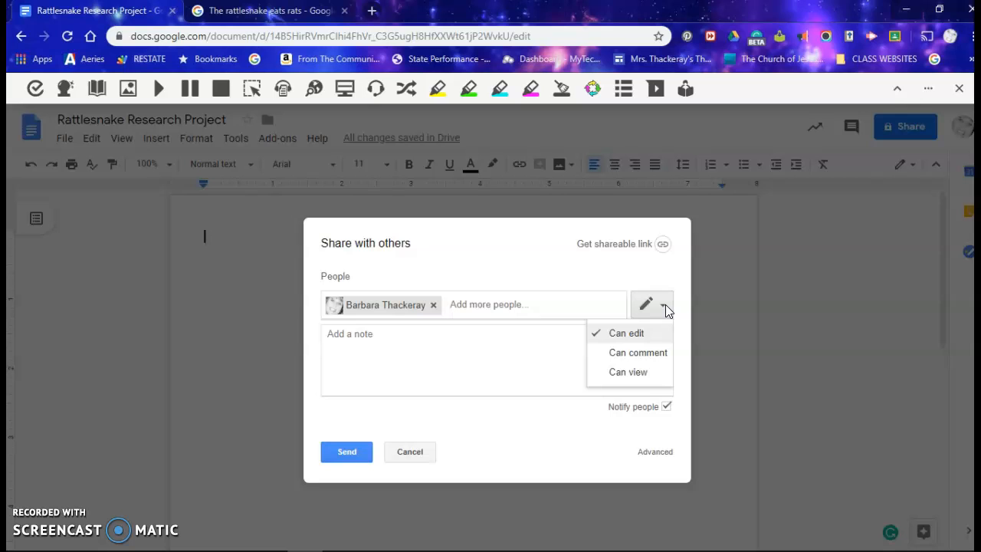
{"action": "left_click", "coordinate": [353, 453]}
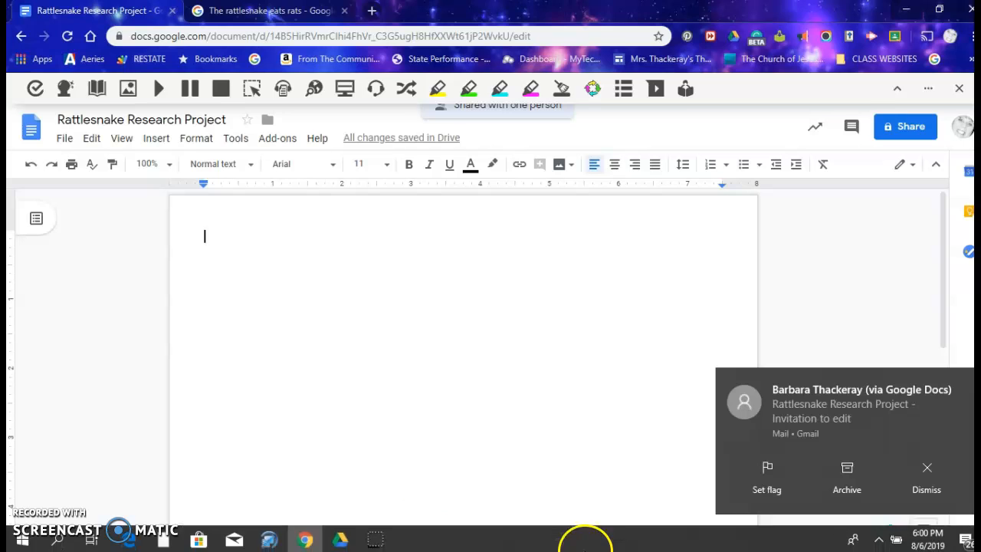
{"action": "left_click", "coordinate": [933, 463]}
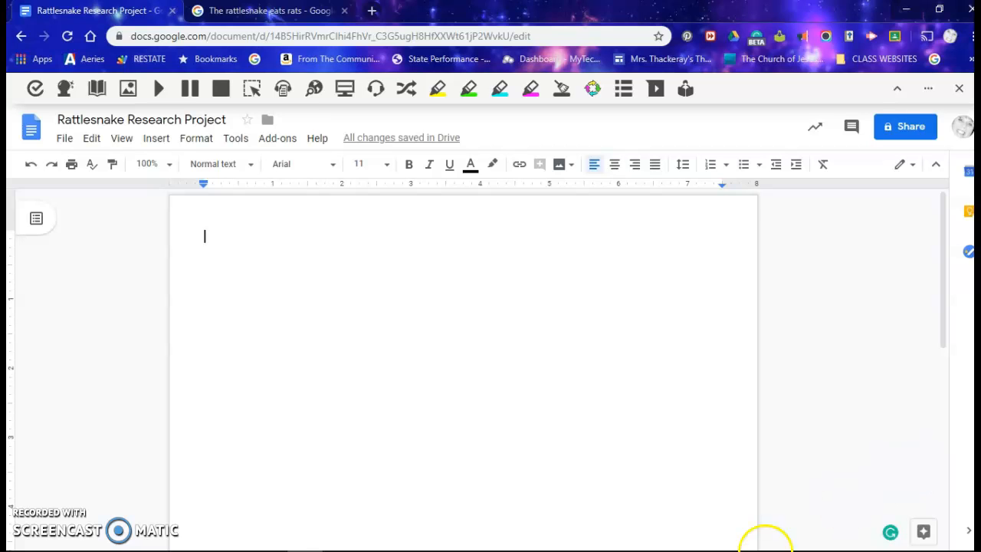
Write "Rattlesnakes are dangerous." in the empty document and look up the whole sentence with Explore
{"action": "mouse_move", "coordinate": [587, 537]}
{"action": "type", "text": "Rattlesnakes are dangerous."}
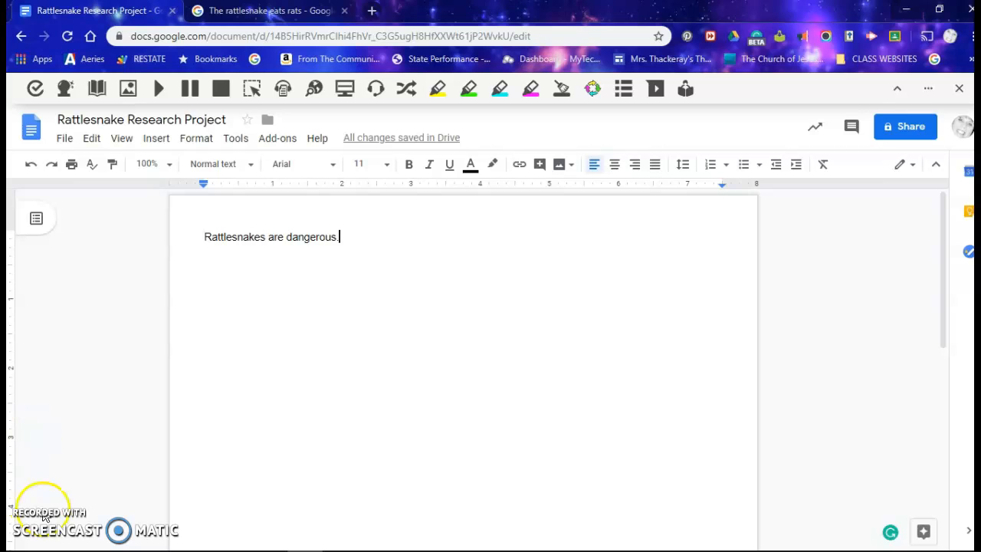
{"action": "left_click", "coordinate": [204, 237]}
{"action": "left_click_drag", "start_coordinate": [204, 237], "coordinate": [342, 237]}
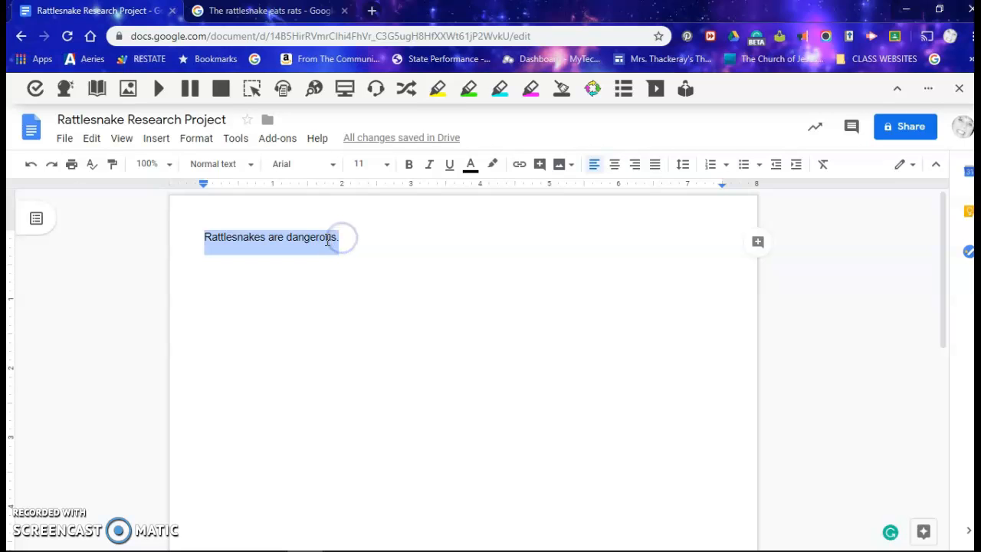
{"action": "right_click", "coordinate": [323, 239]}
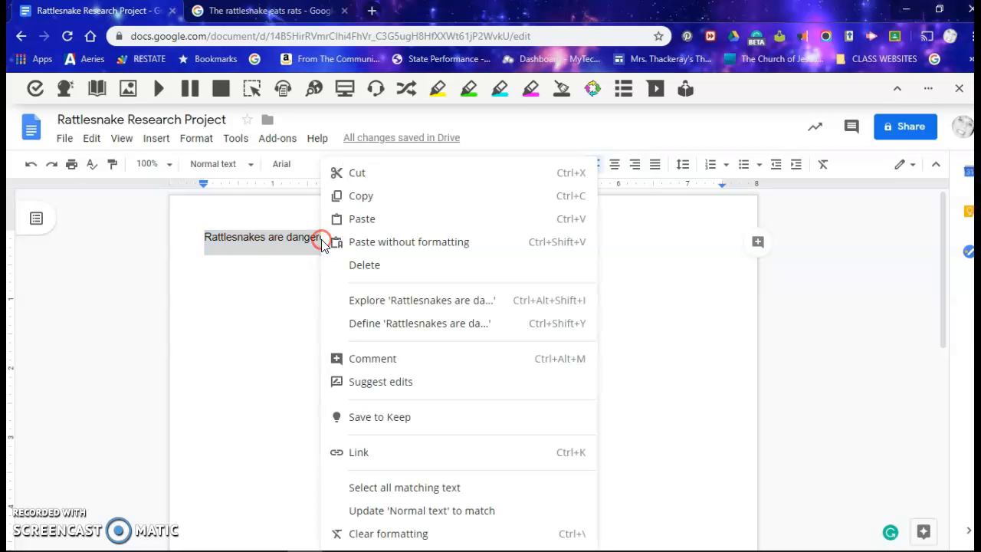
{"action": "left_click", "coordinate": [341, 299]}
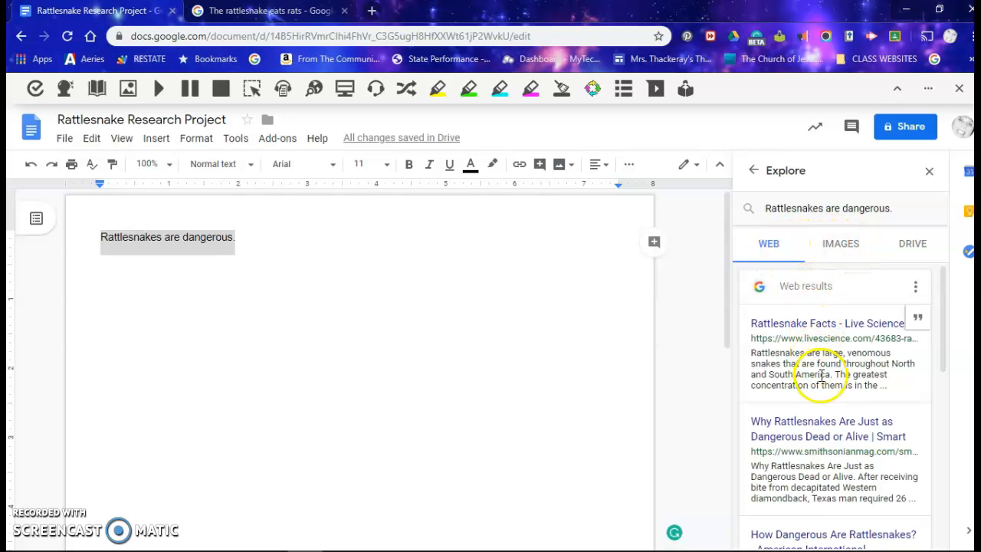
Open the "Rattlesnake Facts - Live Science" result and copy "Rattlesnake bites can be dangerous but are very rarely fatal to humans" from its Bite section
{"action": "left_click", "coordinate": [823, 328]}
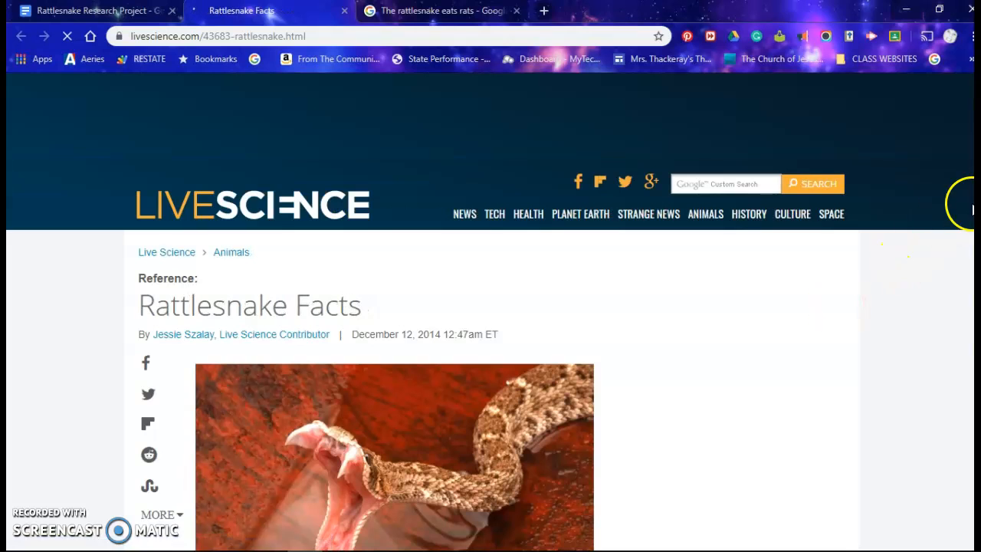
{"action": "scroll", "coordinate": [490, 329], "scroll_direction": "down", "scroll_amount": 6}
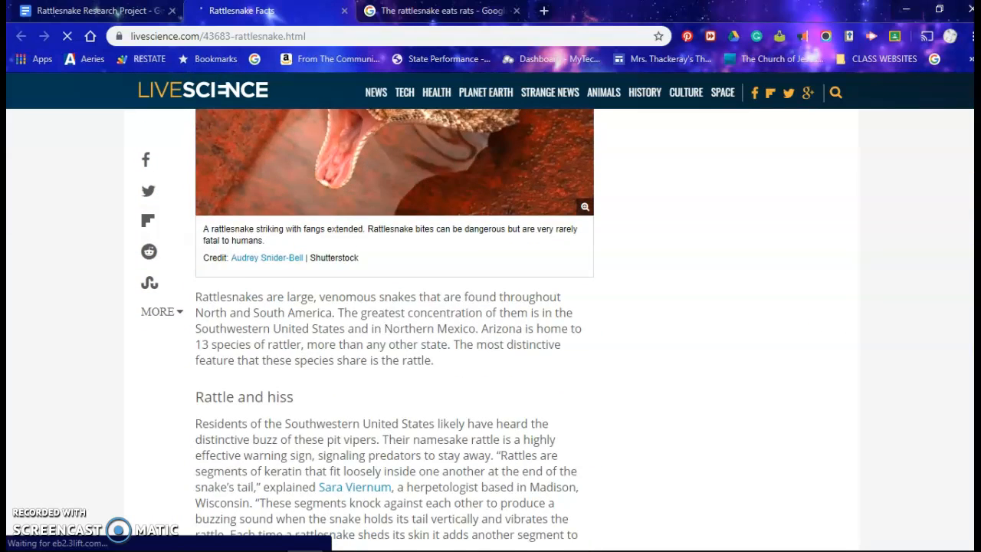
{"action": "scroll", "coordinate": [395, 330], "scroll_direction": "down", "scroll_amount": 2}
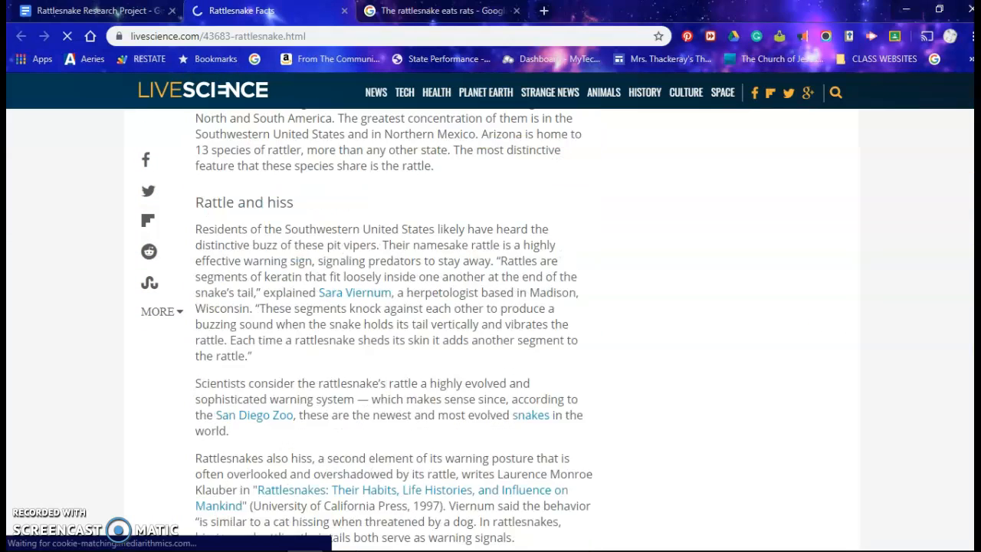
{"action": "scroll", "coordinate": [395, 329], "scroll_direction": "down", "scroll_amount": 5}
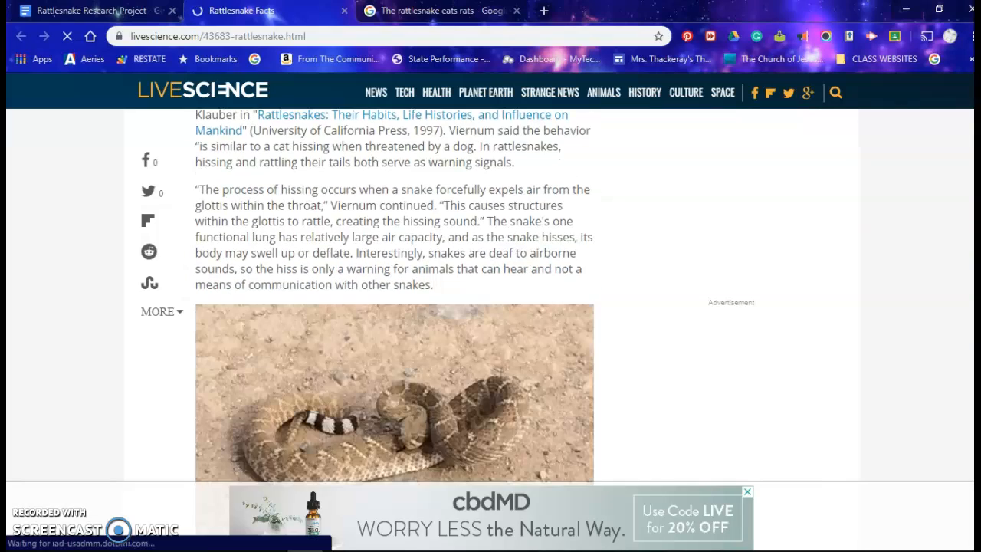
{"action": "scroll", "coordinate": [394, 329], "scroll_direction": "down", "scroll_amount": 3}
{"action": "scroll", "coordinate": [405, 350], "scroll_direction": "down", "scroll_amount": 6}
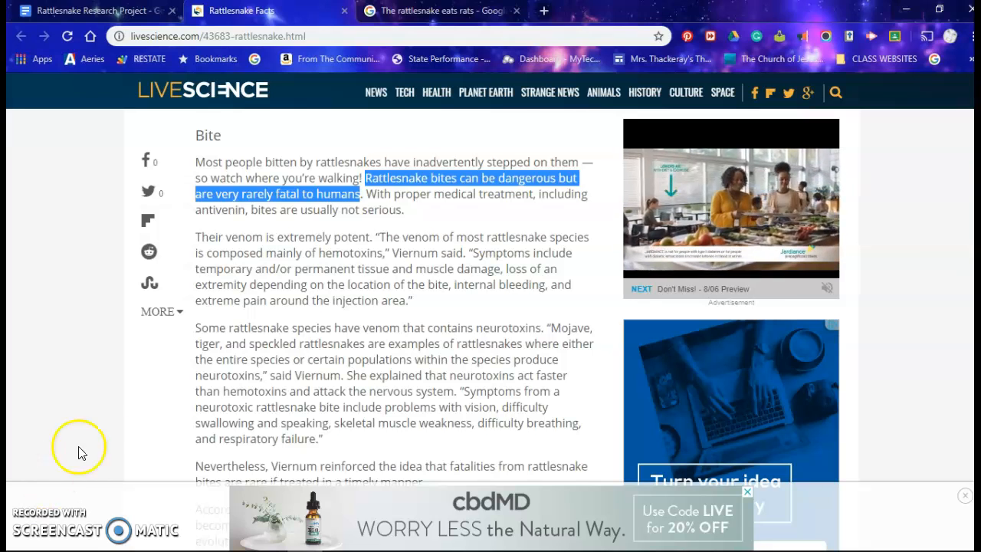
Paste the copied sentence after "Rattlesnakes are dangerous." in the Rattlesnake Research Project document and separate the two with a space
{"action": "left_click", "coordinate": [103, 11]}
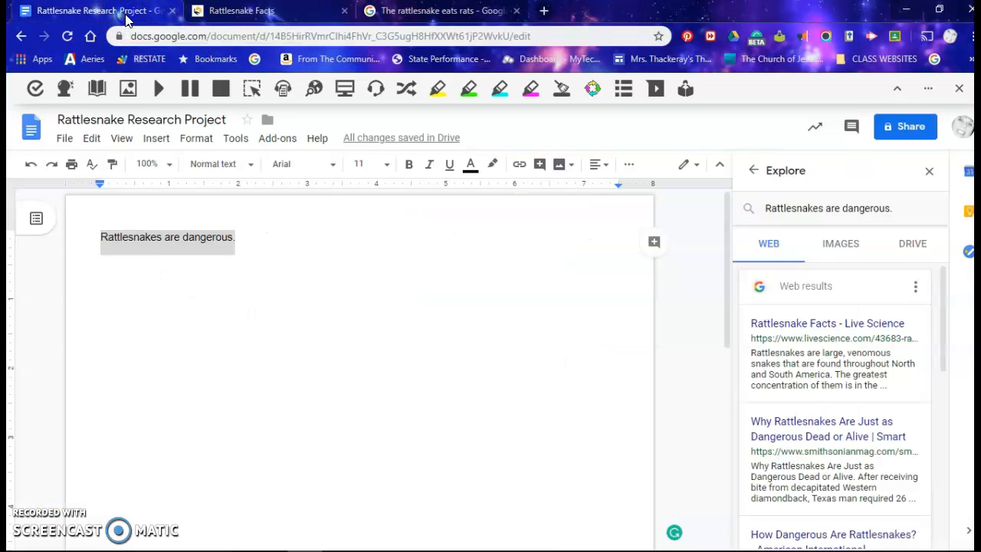
{"action": "left_click", "coordinate": [245, 239]}
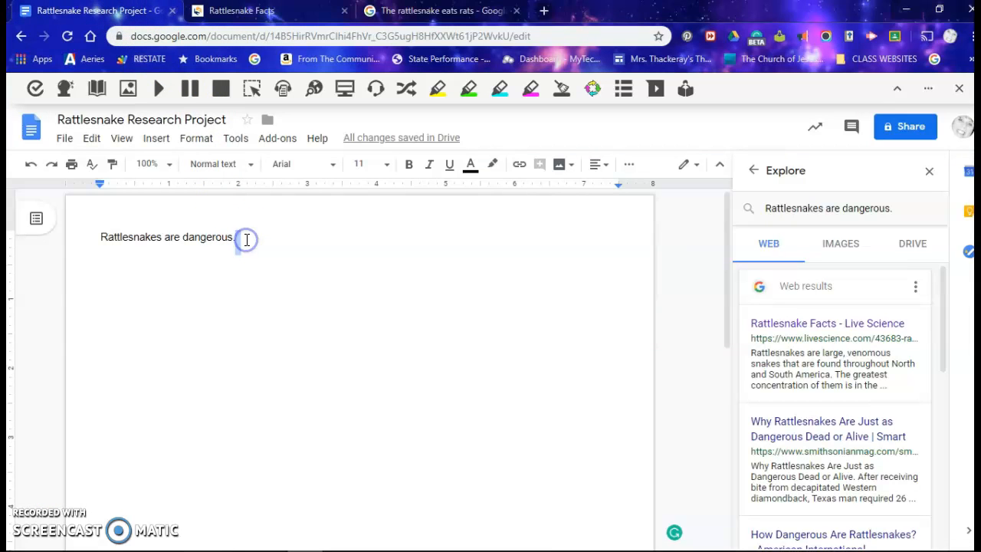
{"action": "right_click", "coordinate": [245, 239]}
{"action": "left_click", "coordinate": [268, 300]}
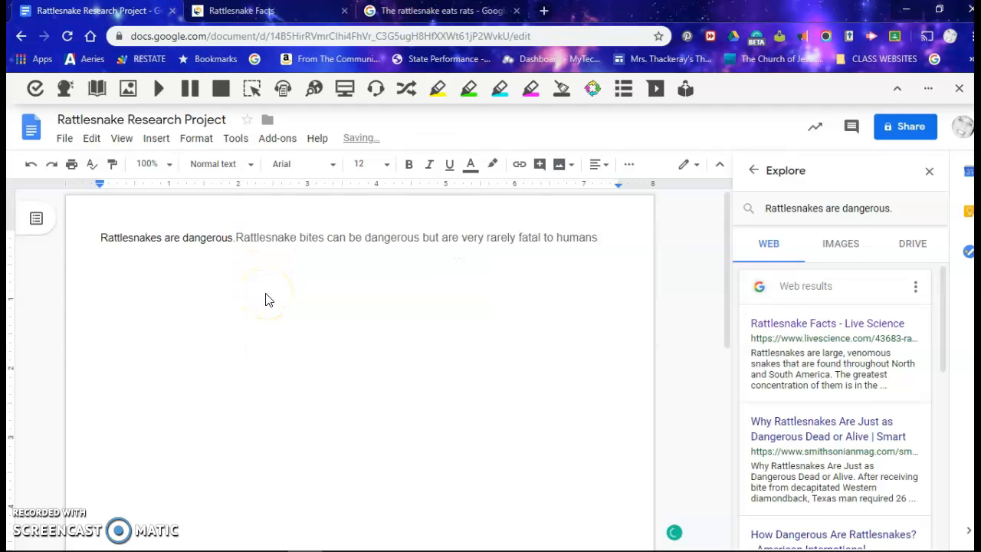
{"action": "mouse_move", "coordinate": [754, 355]}
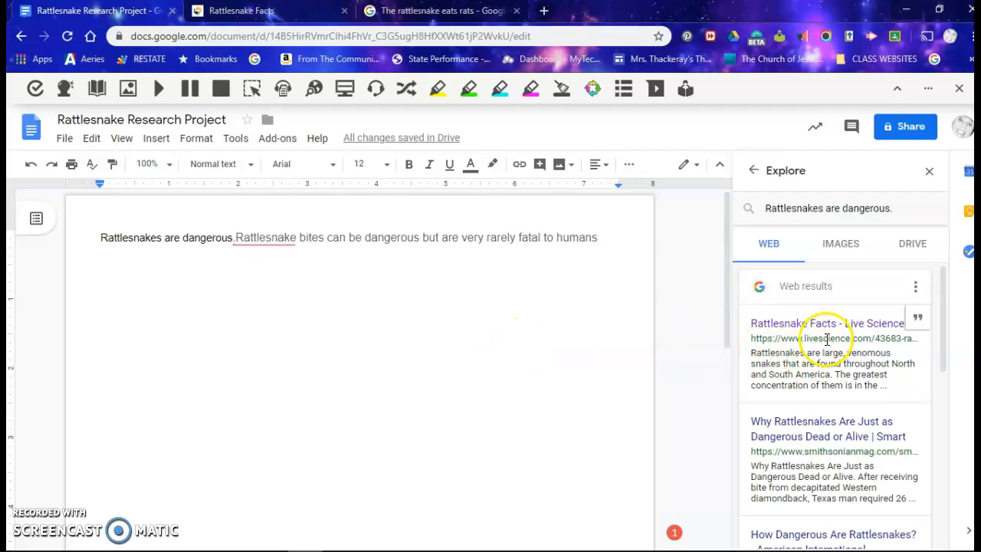
{"action": "left_click", "coordinate": [238, 238]}
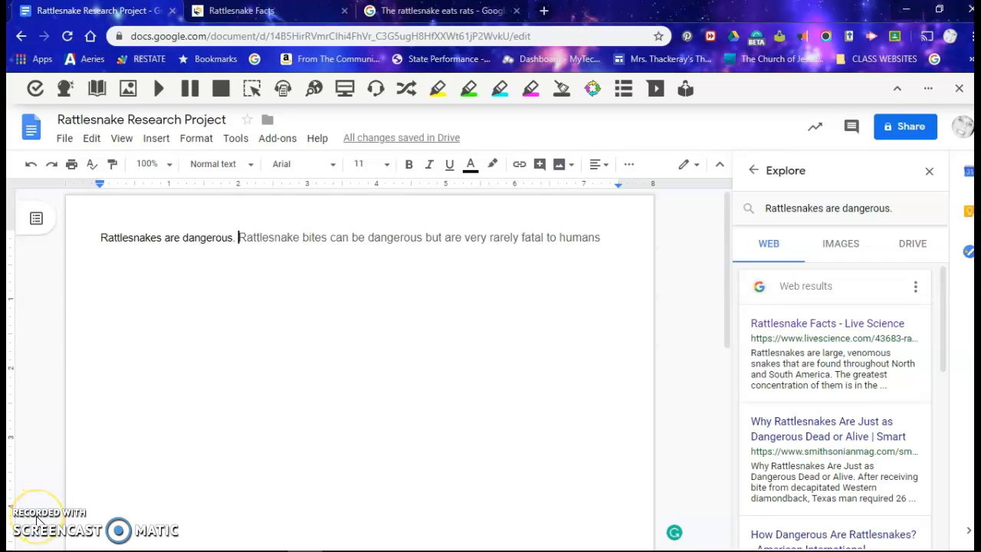
Show the Explore image results for the sentence and view the document's Editing, Suggesting and Viewing modes
{"action": "left_click", "coordinate": [841, 245]}
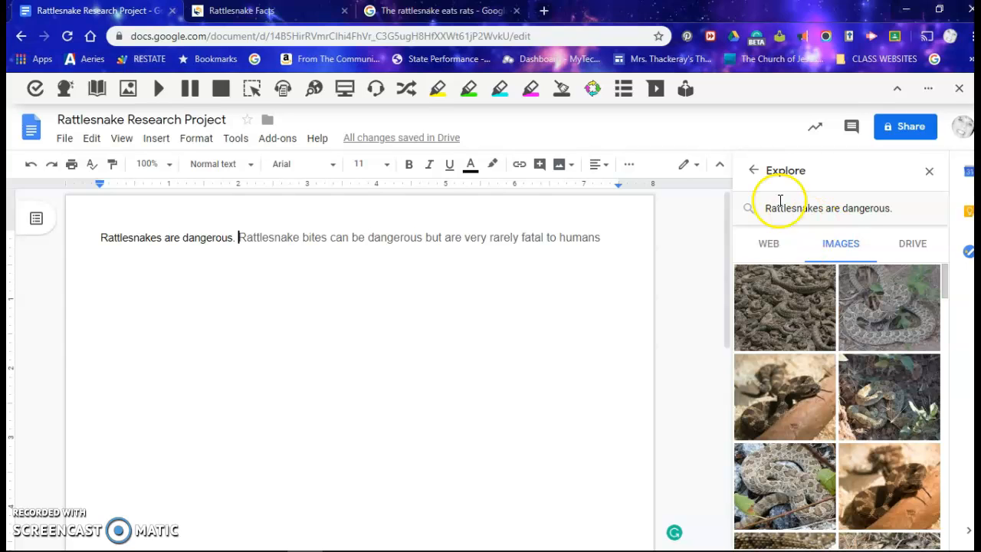
{"action": "left_click", "coordinate": [697, 165]}
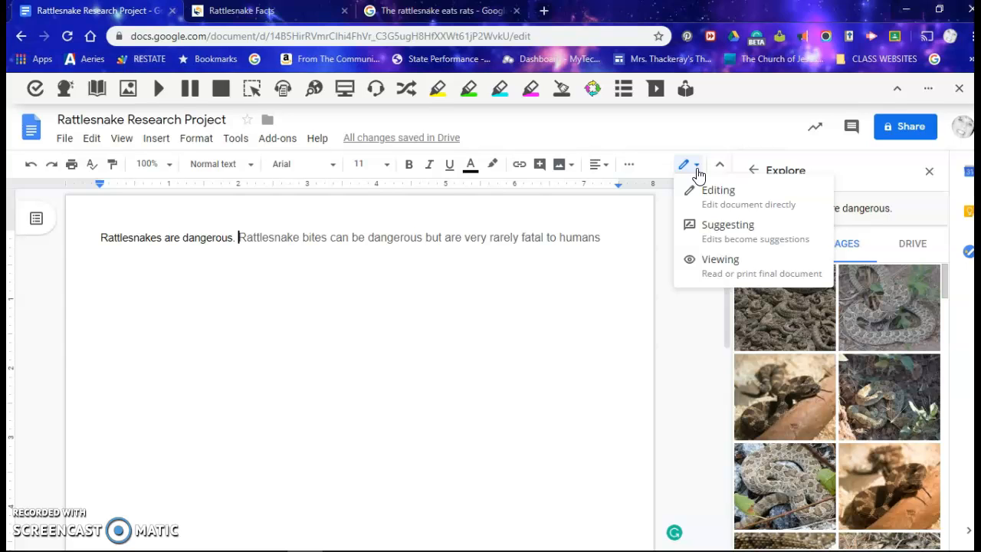
{"action": "left_click", "coordinate": [697, 171]}
Add the comment "Make sure you cite where you got the information" to the pasted Rattlesnake sentence and post it
{"action": "left_click", "coordinate": [852, 127]}
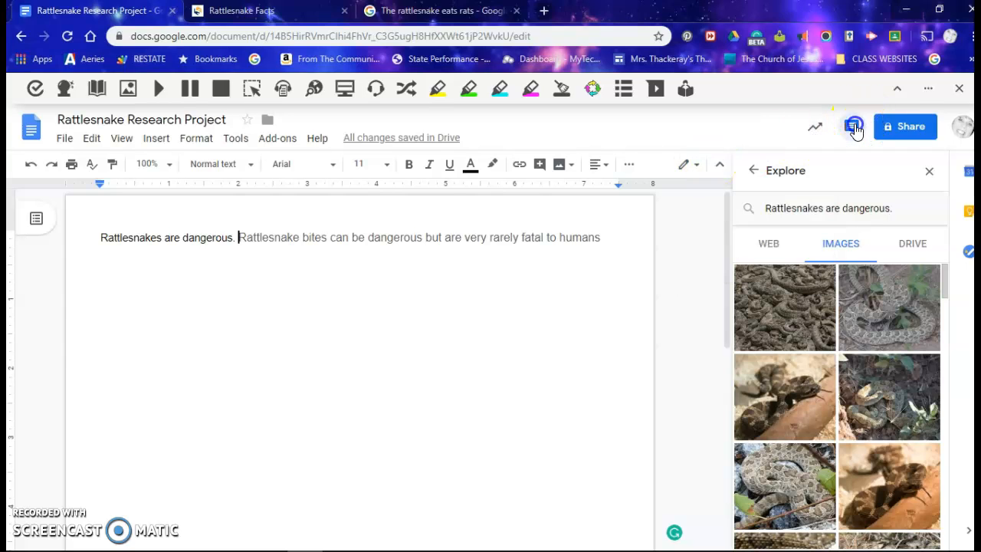
{"action": "left_click", "coordinate": [889, 165]}
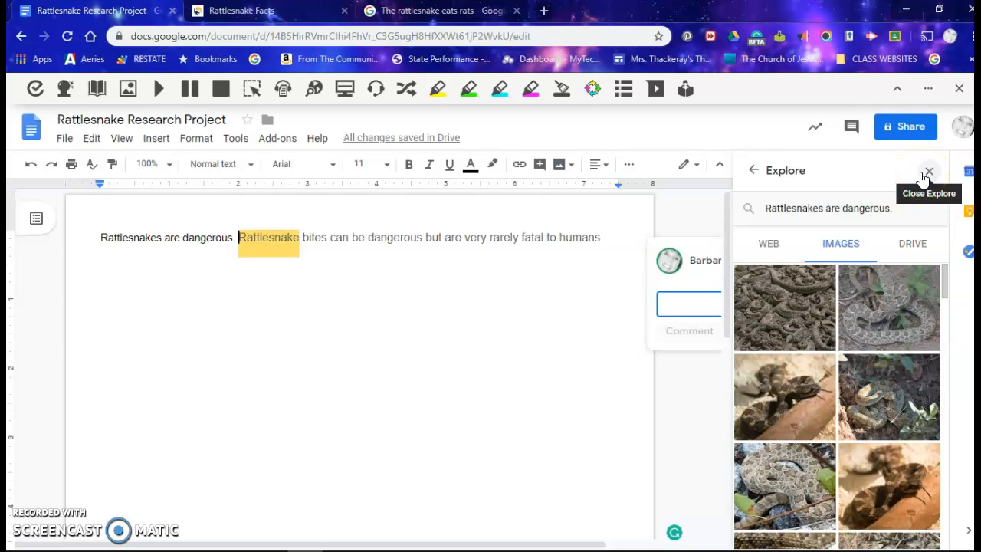
{"action": "type", "text": "Make sure you ci"}
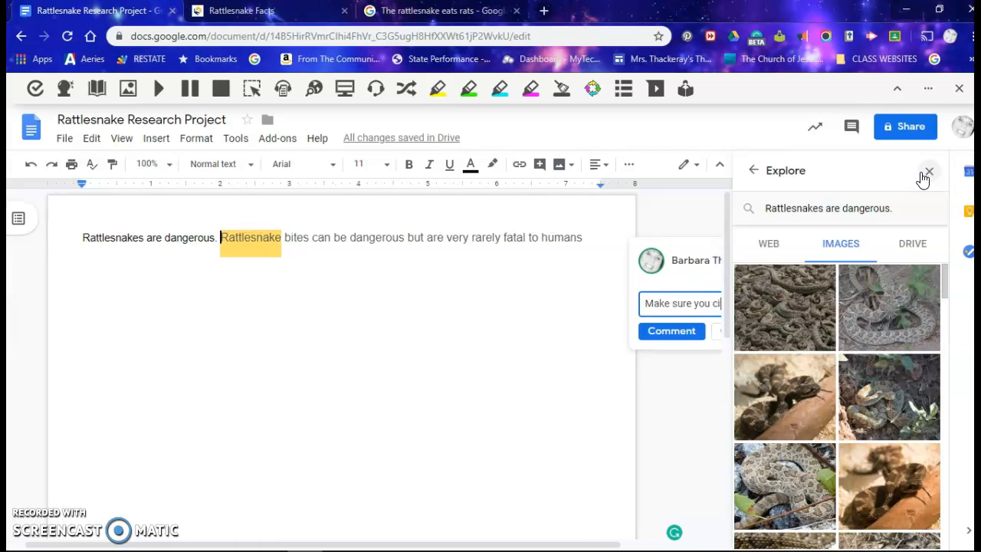
{"action": "type", "text": "te whe"}
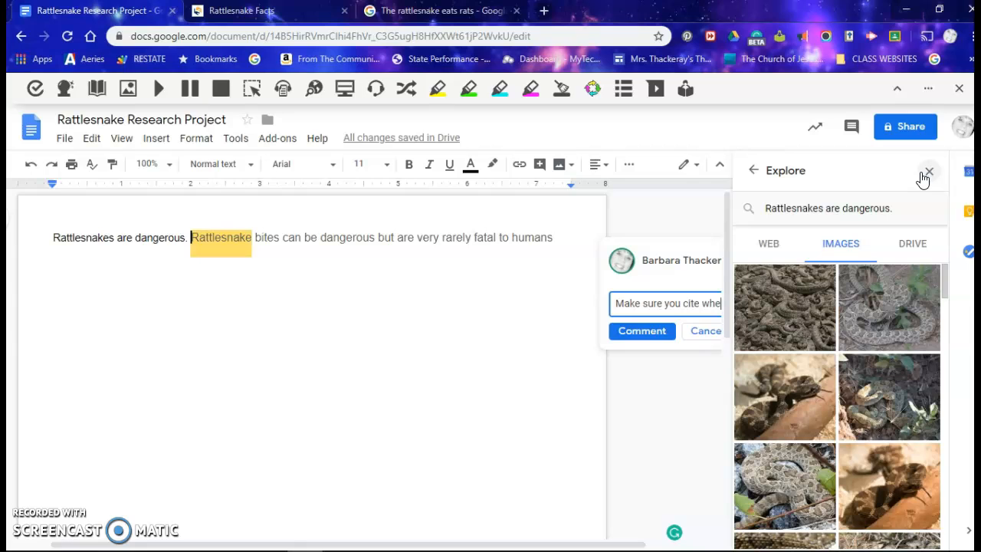
{"action": "type", "text": "re"}
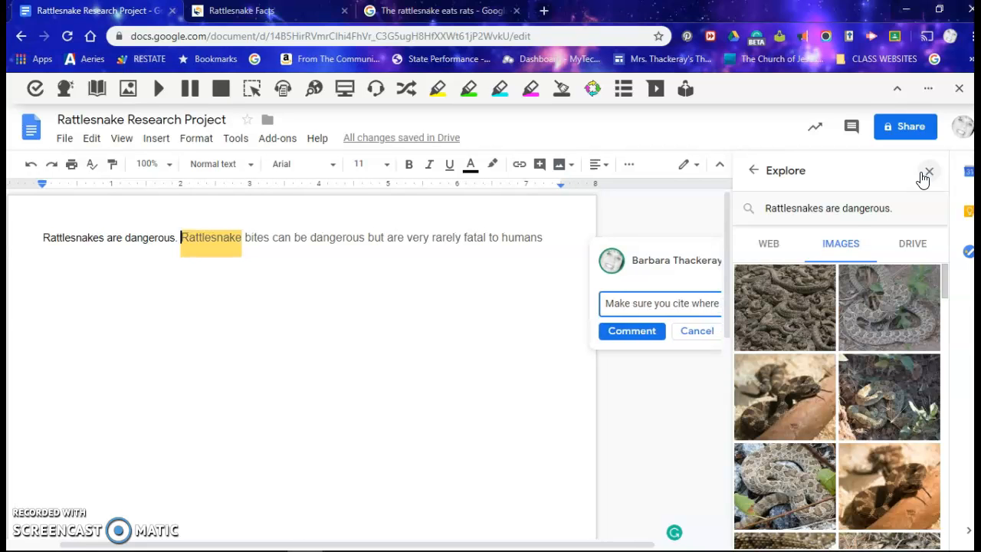
{"action": "type", "text": " you got"}
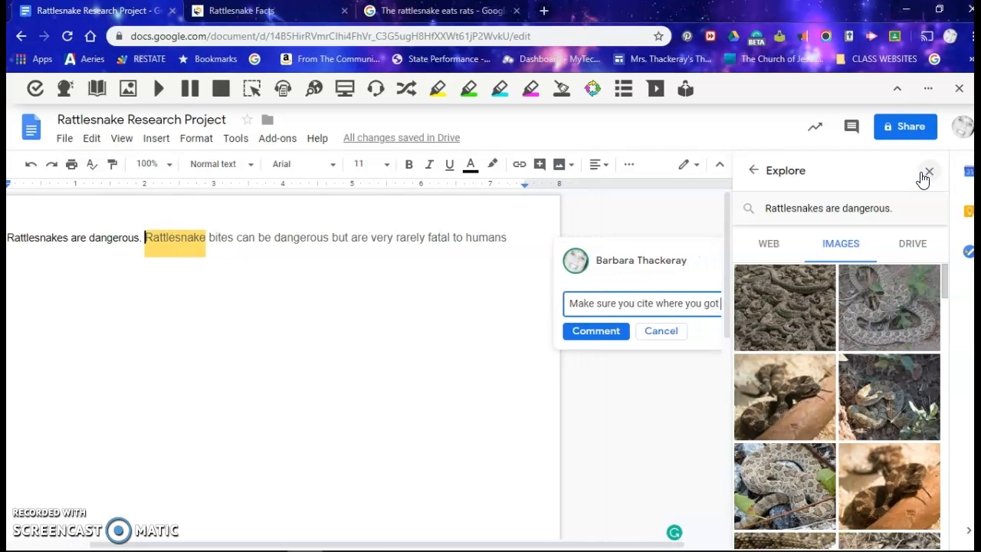
{"action": "type", "text": " the ingorm"}
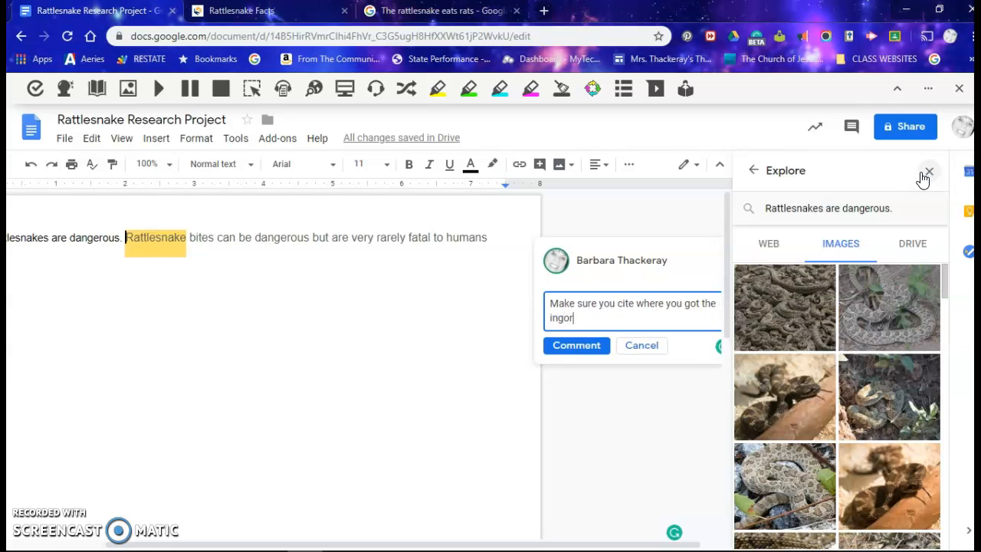
{"action": "key", "text": "BackSpace"}
{"action": "key", "text": "BackSpace"}
{"action": "key", "text": "BackSpace"}
{"action": "type", "text": "r"}
{"action": "key", "text": "BackSpace"}
{"action": "key", "text": "BackSpace"}
{"action": "type", "text": "formation"}
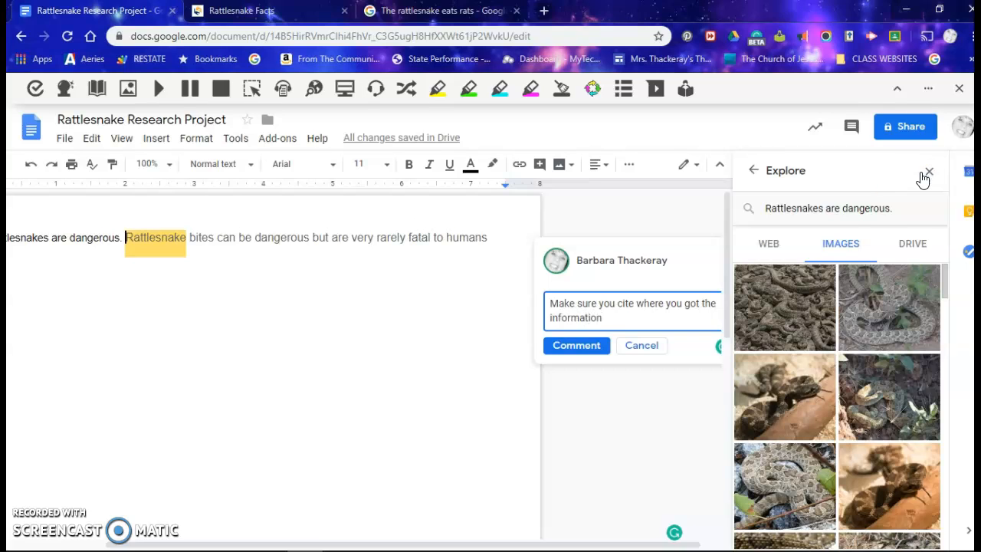
{"action": "left_click", "coordinate": [559, 349]}
{"action": "left_click", "coordinate": [560, 354]}
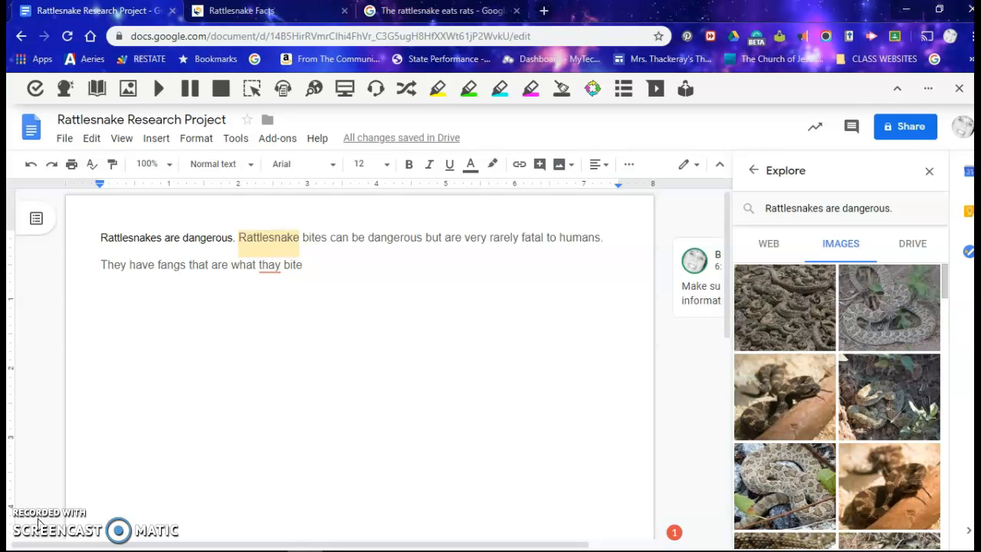
Correct the misspelled word "thay" in the fangs sentence with the Grammarly suggestion "they"
{"action": "left_click", "coordinate": [27, 523]}
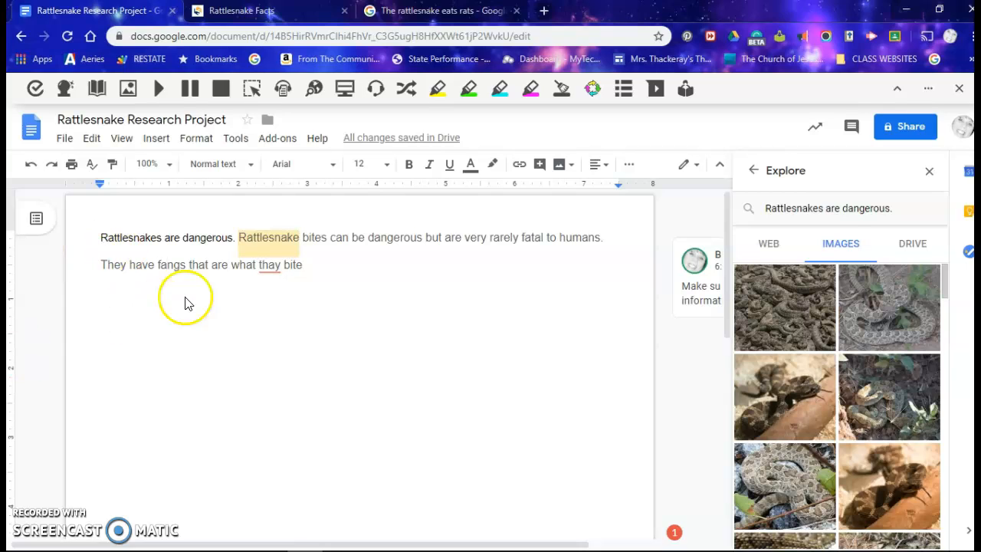
{"action": "right_click", "coordinate": [266, 272]}
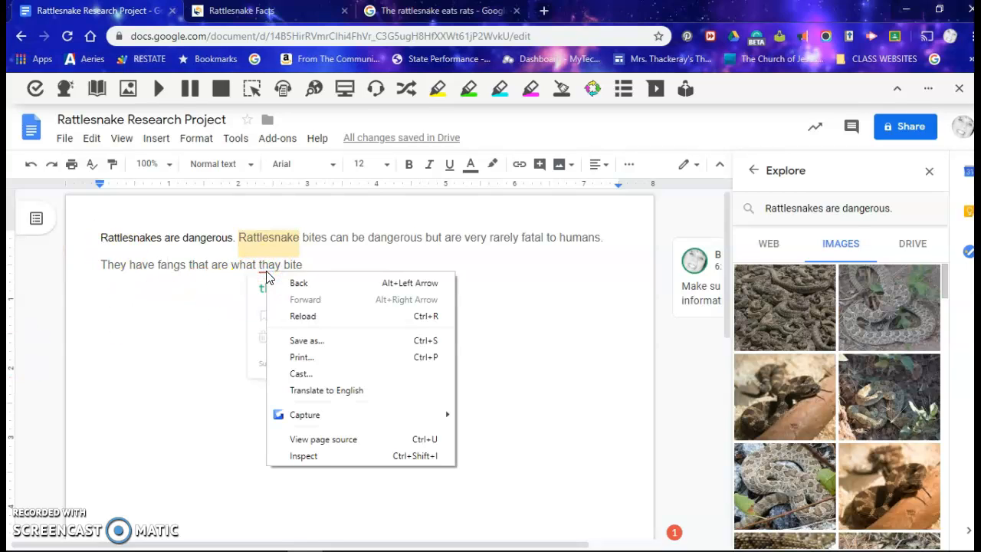
{"action": "left_click", "coordinate": [240, 297]}
{"action": "mouse_move", "coordinate": [268, 266]}
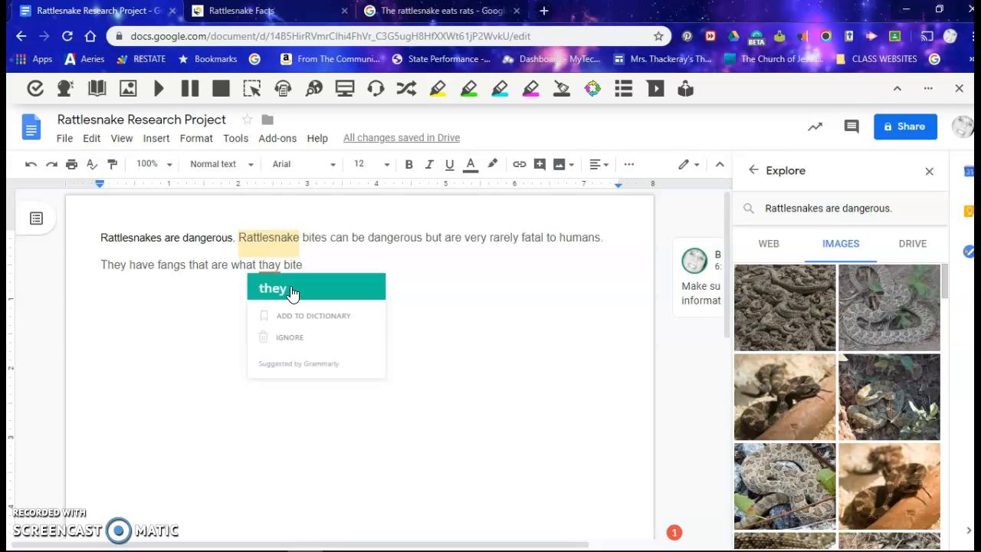
{"action": "left_click", "coordinate": [292, 294]}
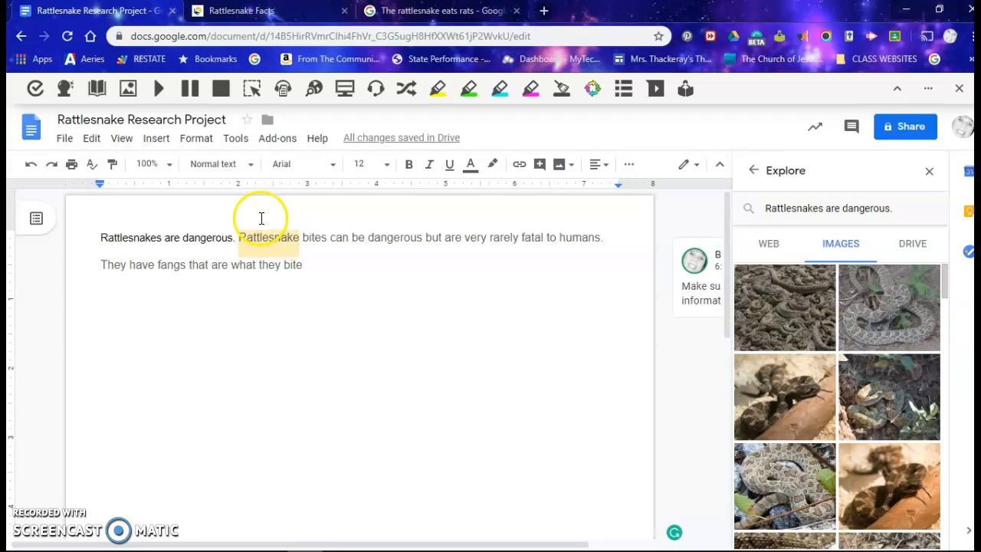
Check the document's word count and close the results
{"action": "left_click", "coordinate": [237, 142]}
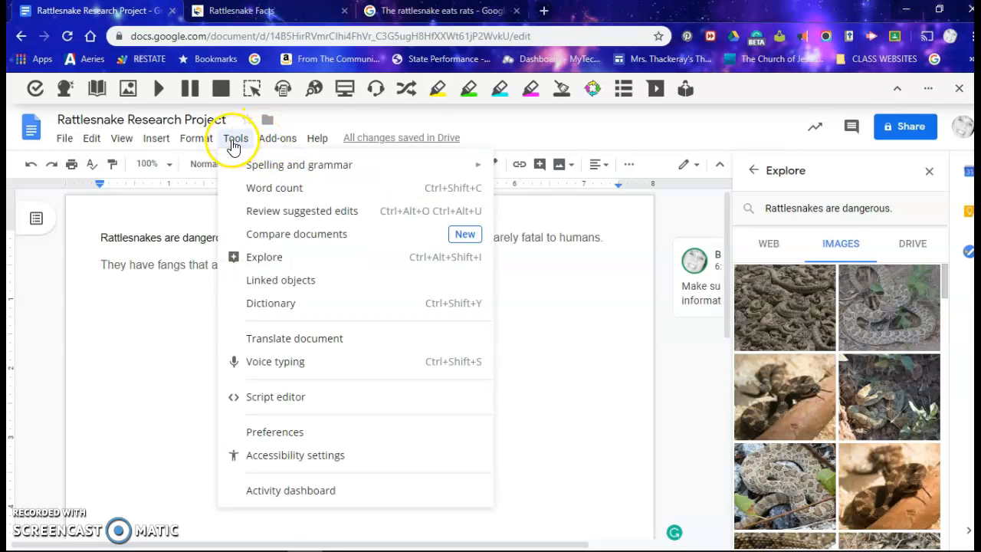
{"action": "mouse_move", "coordinate": [246, 171]}
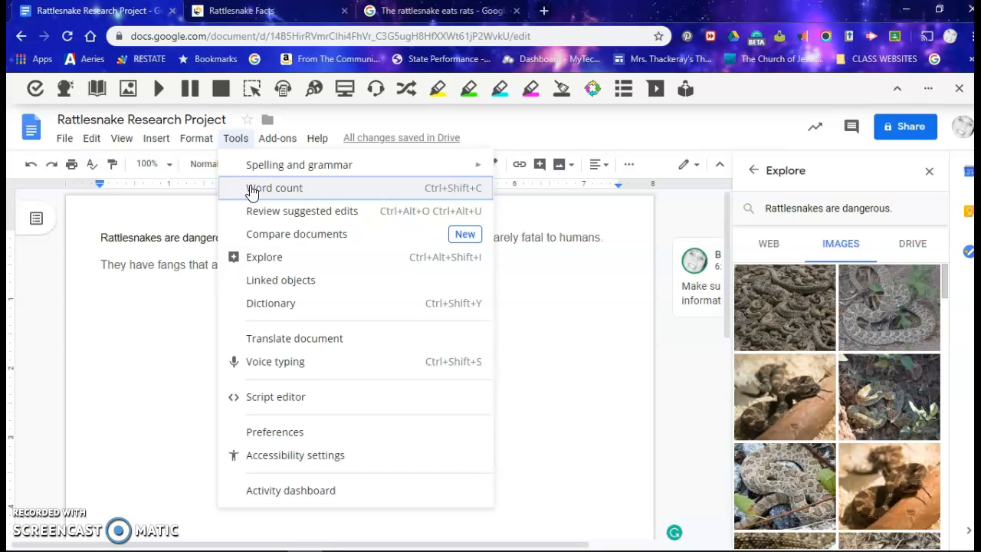
{"action": "left_click", "coordinate": [252, 189]}
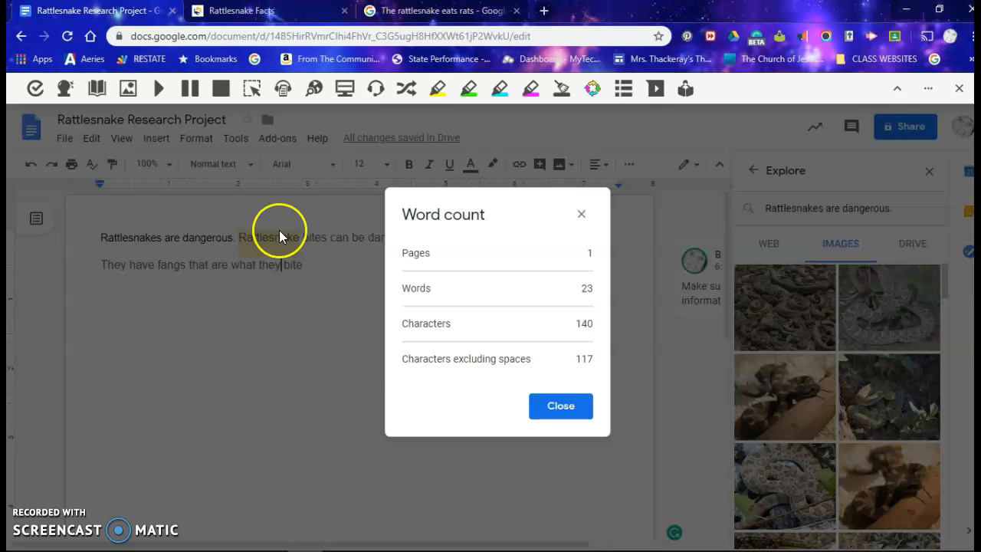
{"action": "left_click", "coordinate": [547, 406]}
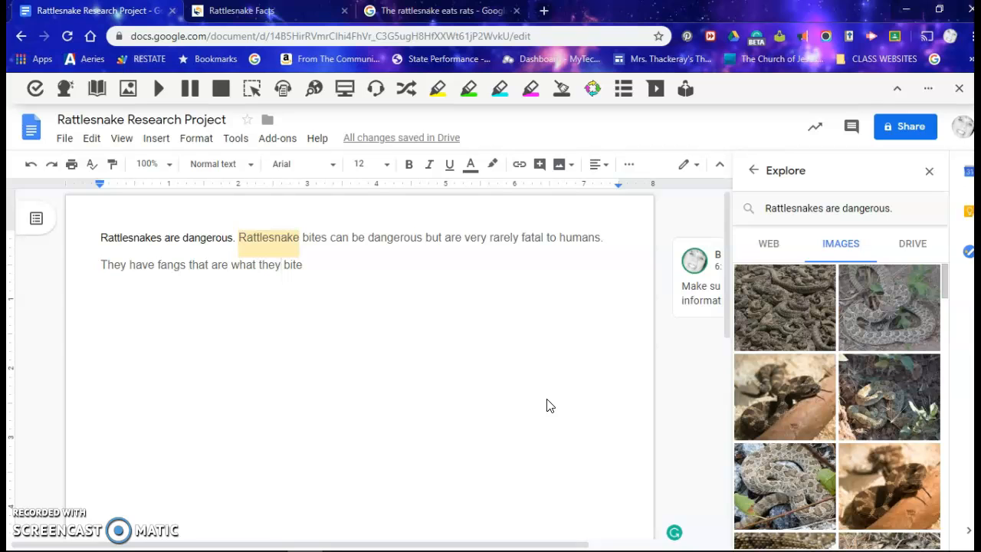
Create a translated copy of the document in Spanish under the default title, look it over and return to the original
{"action": "left_click", "coordinate": [245, 146]}
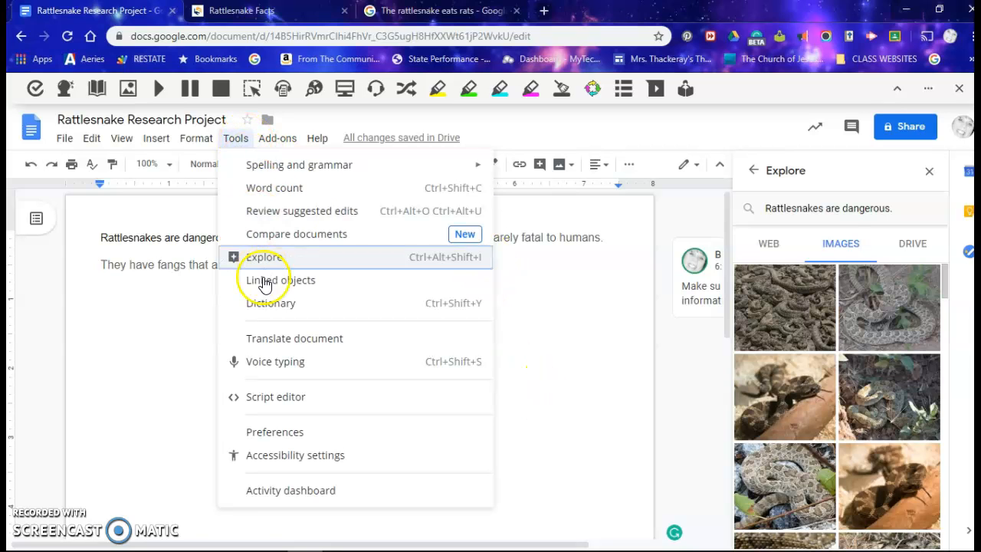
{"action": "left_click", "coordinate": [270, 340]}
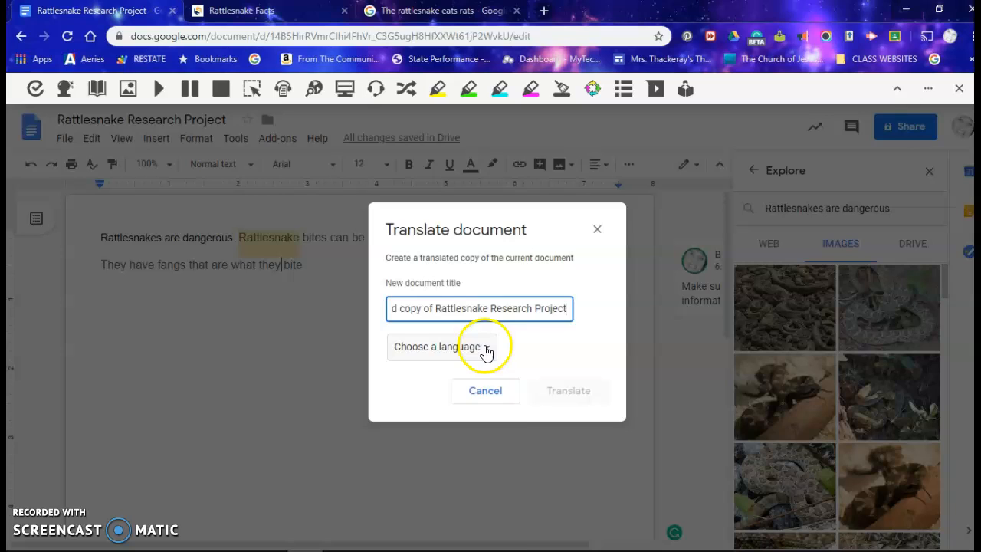
{"action": "left_click", "coordinate": [482, 349]}
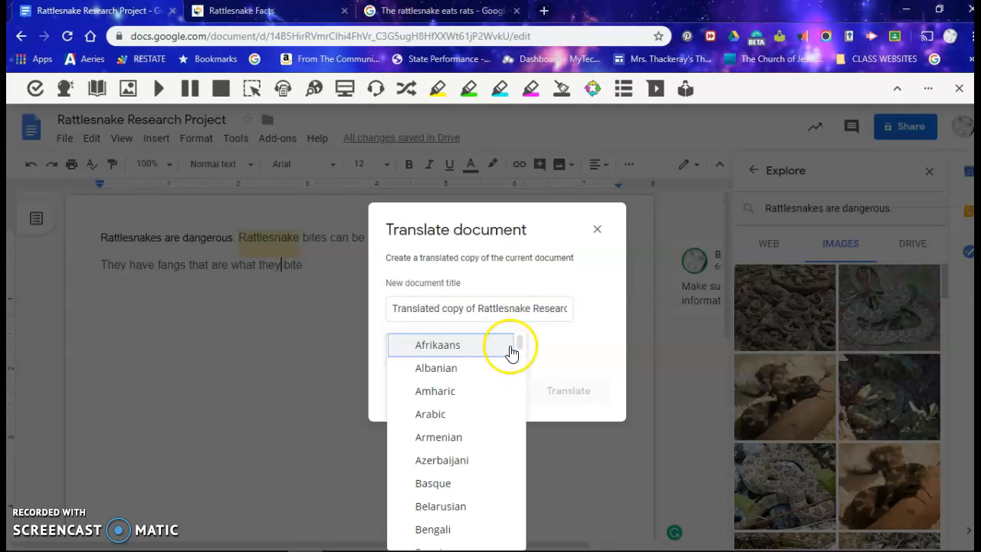
{"action": "left_click_drag", "start_coordinate": [519, 344], "coordinate": [537, 519]}
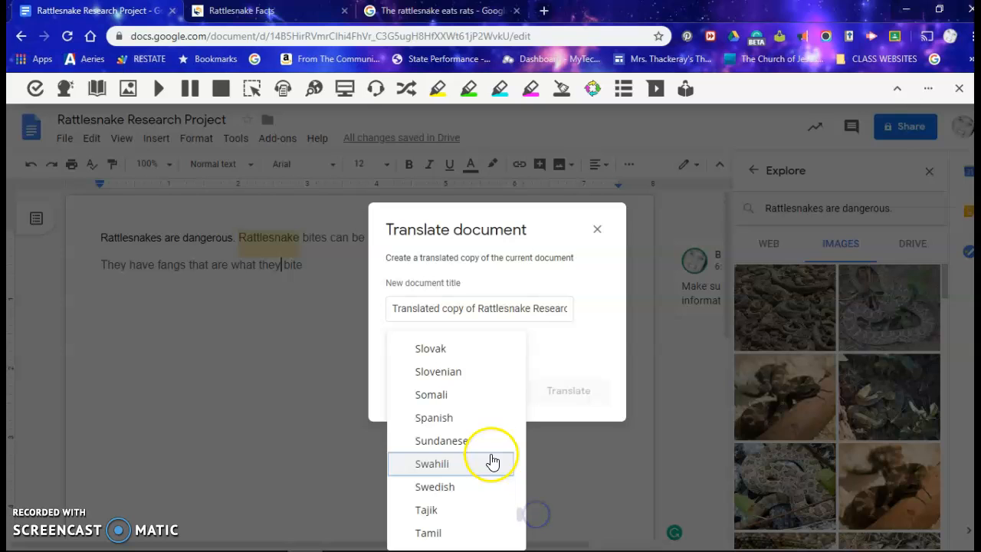
{"action": "left_click", "coordinate": [456, 417]}
{"action": "left_click", "coordinate": [547, 390]}
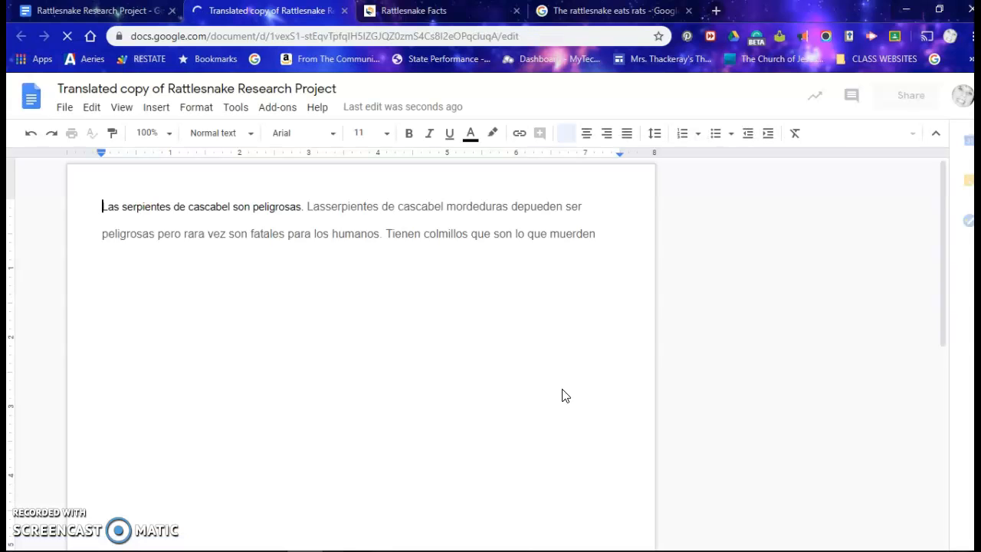
{"action": "left_click", "coordinate": [514, 342]}
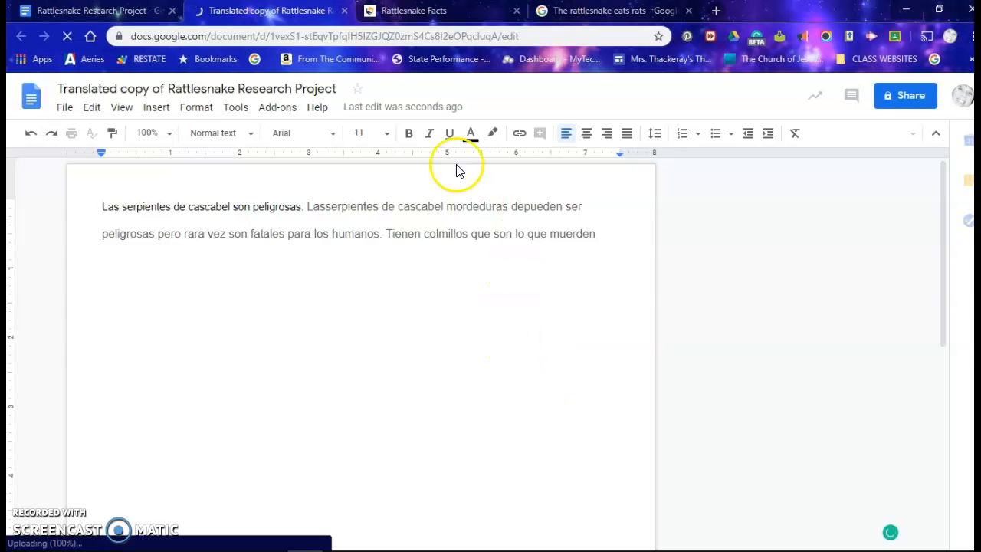
{"action": "left_click", "coordinate": [345, 11]}
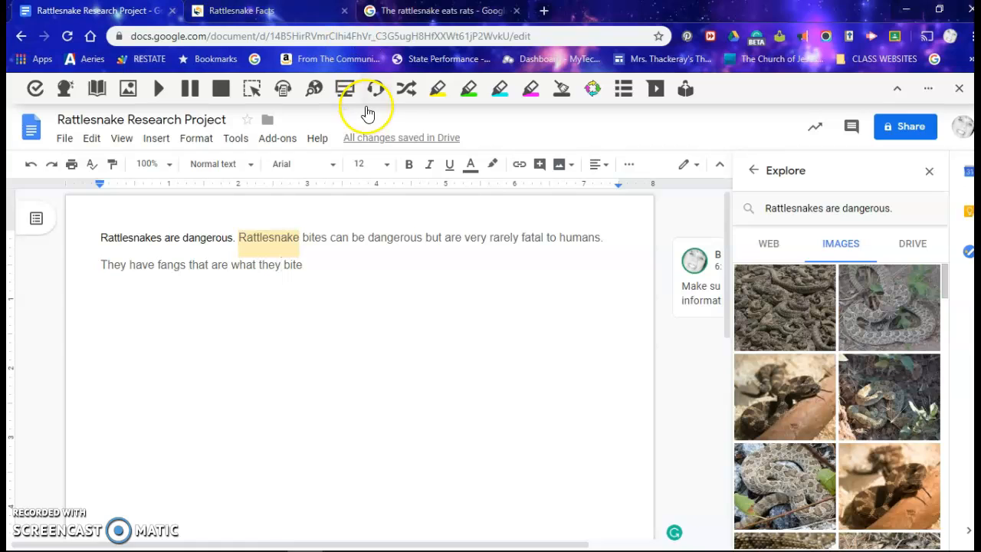
Dictate "Rattlesnakes bite and spew Venom into their victim" after "they" with Voice typing, and end the dictation
{"action": "left_click", "coordinate": [239, 144]}
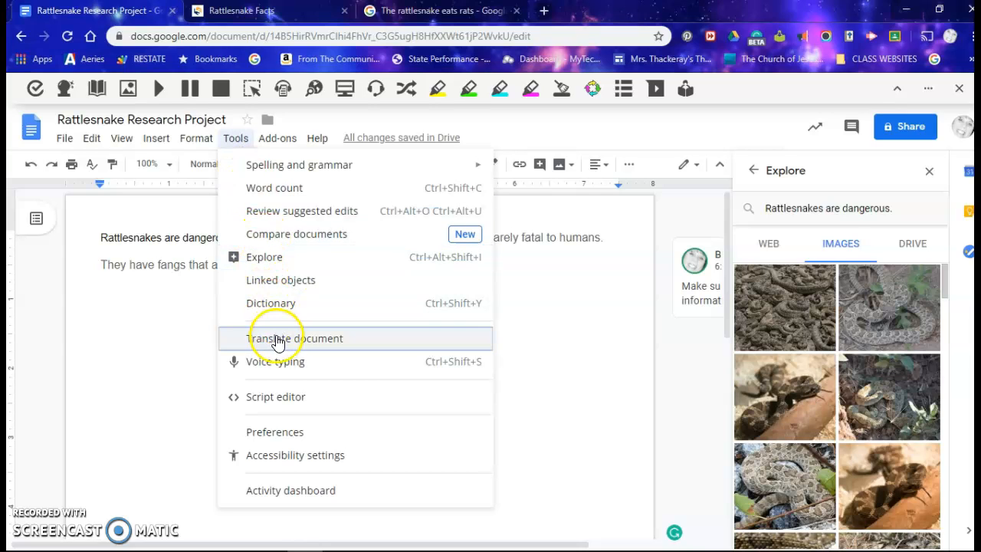
{"action": "left_click", "coordinate": [282, 363]}
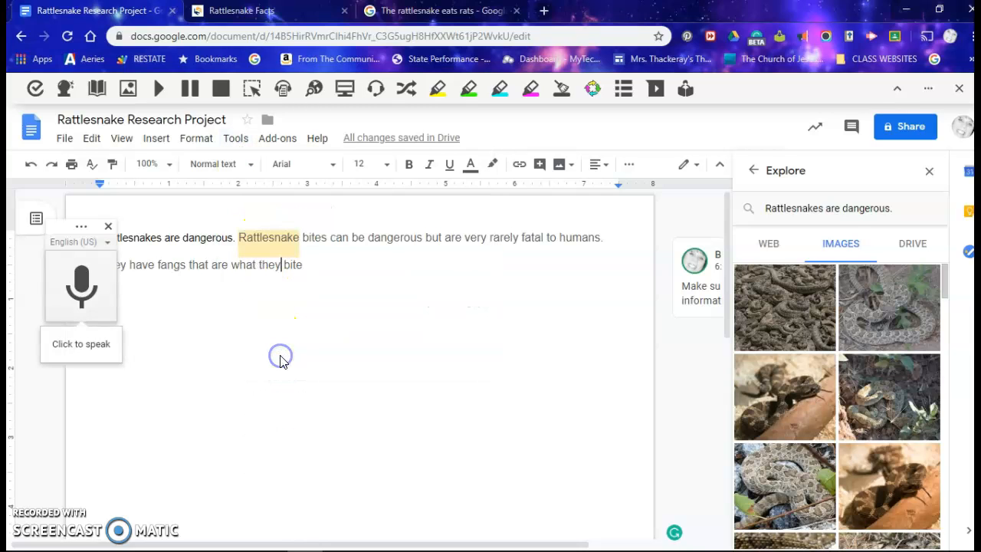
{"action": "left_click", "coordinate": [81, 285]}
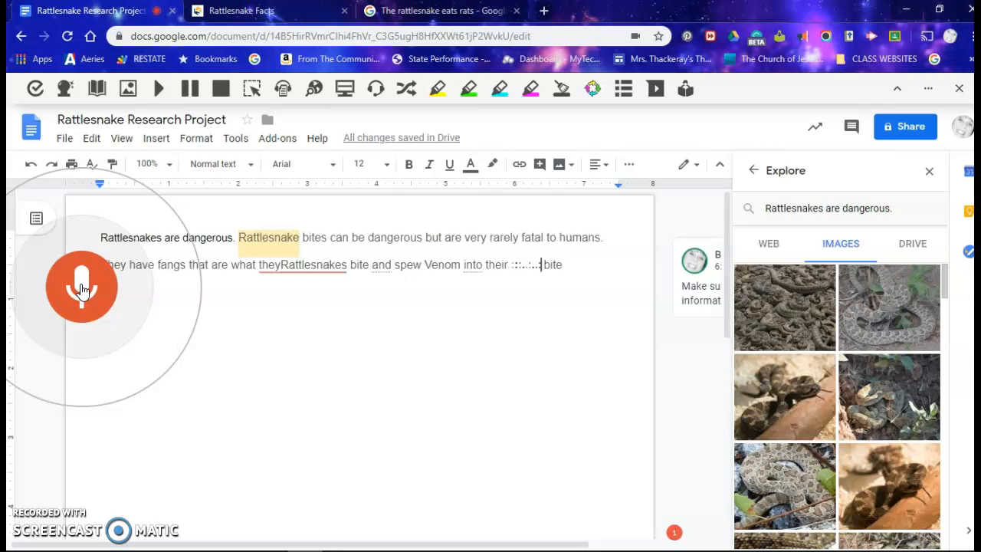
{"action": "left_click", "coordinate": [82, 288]}
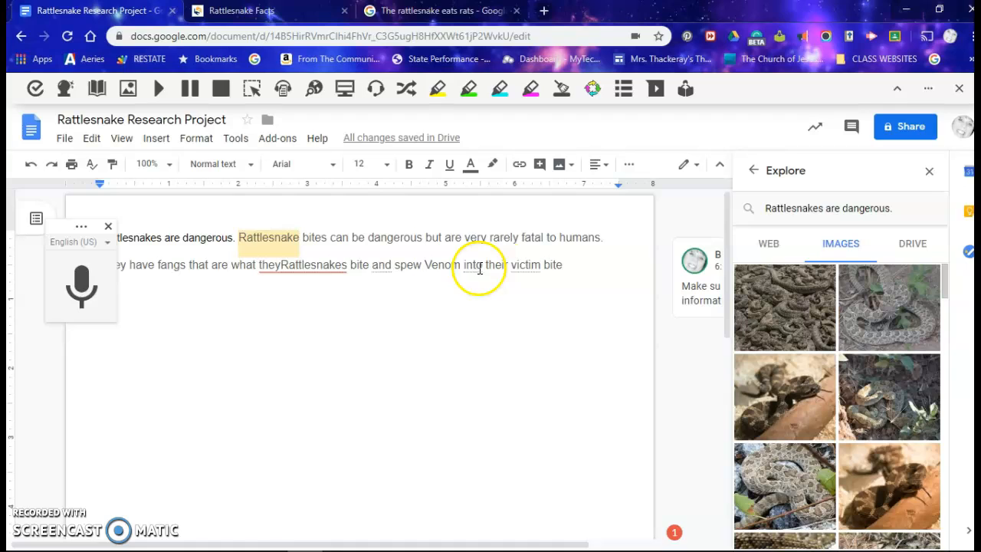
{"action": "left_click", "coordinate": [108, 228]}
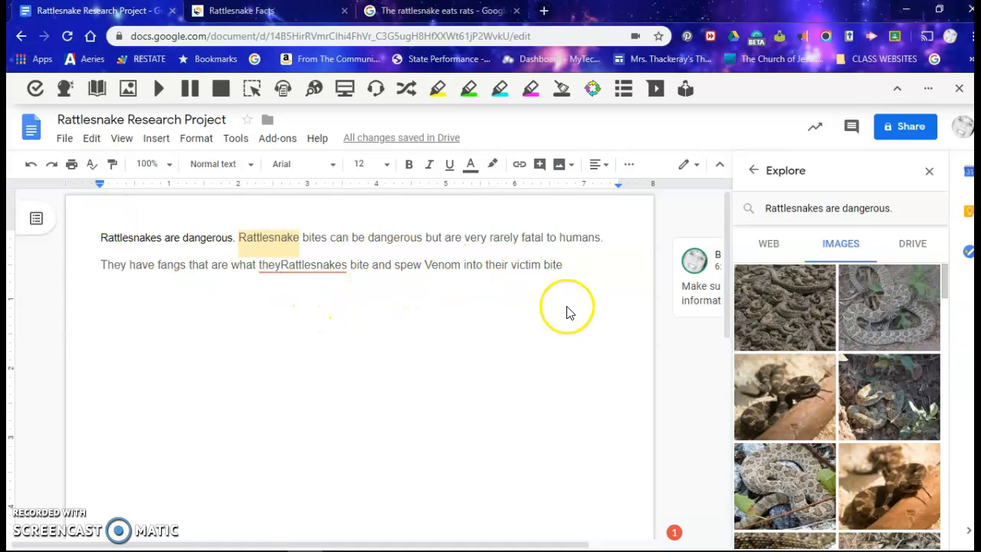
Delete all the text from the Rattlesnake Research Project document
{"action": "left_click_drag", "start_coordinate": [571, 269], "coordinate": [64, 232]}
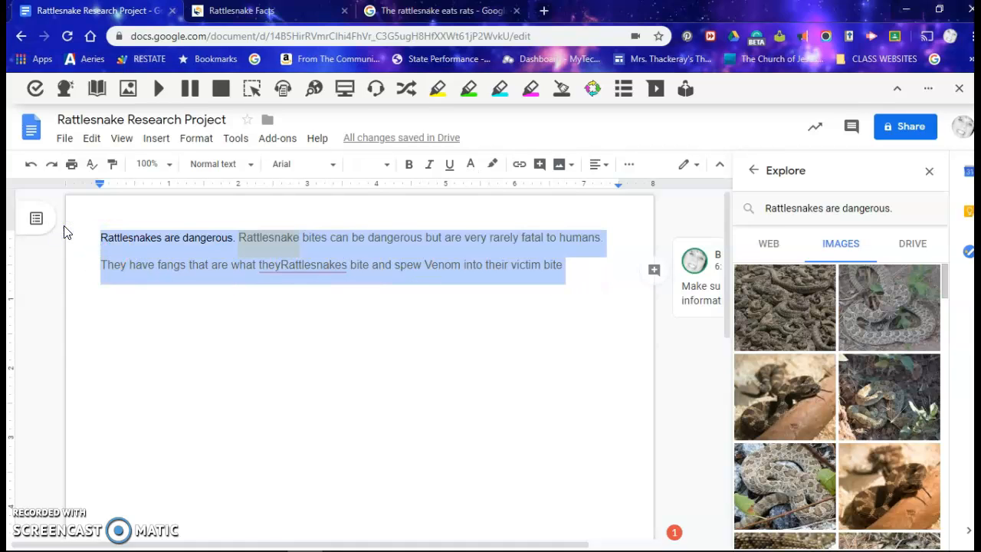
{"action": "key", "text": "Delete"}
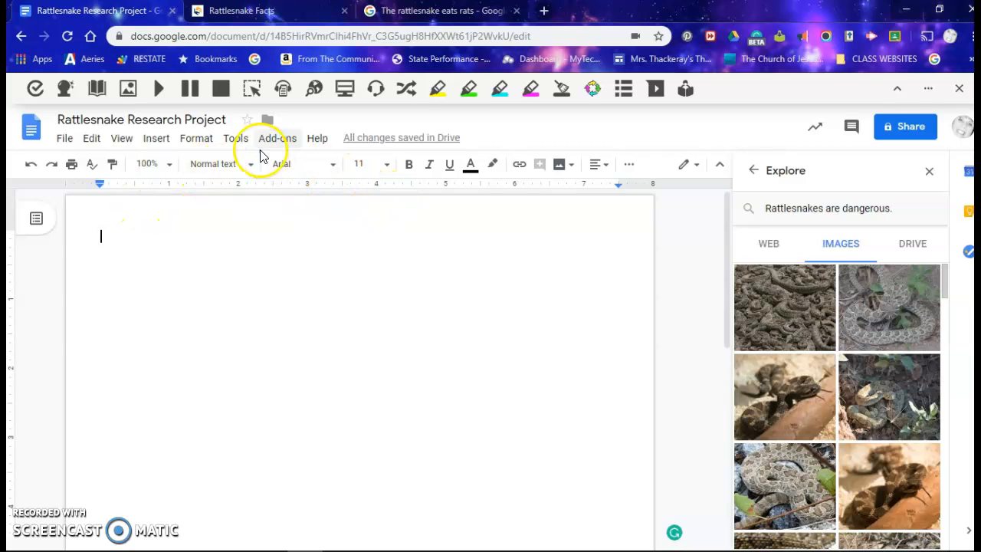
{"action": "left_click", "coordinate": [237, 139]}
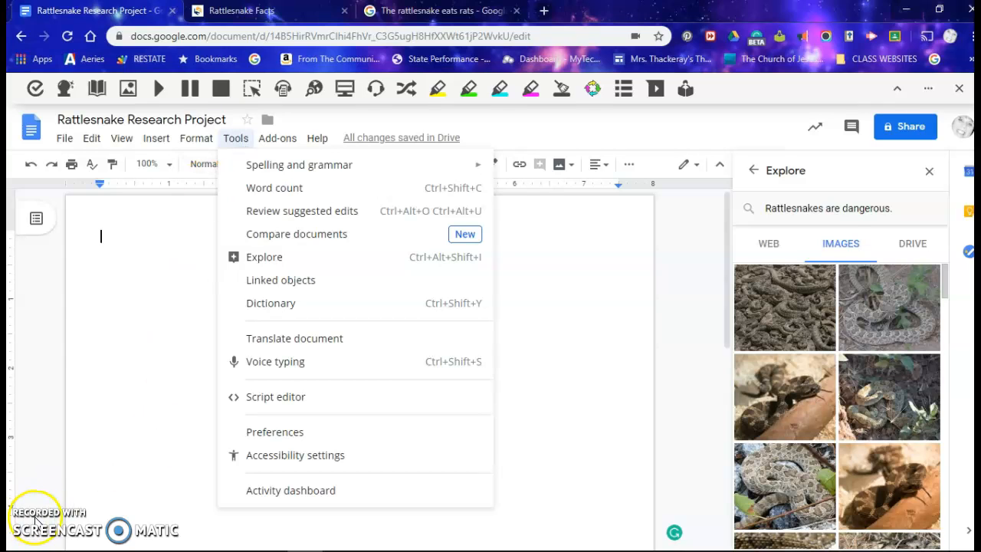
{"action": "left_click", "coordinate": [158, 412]}
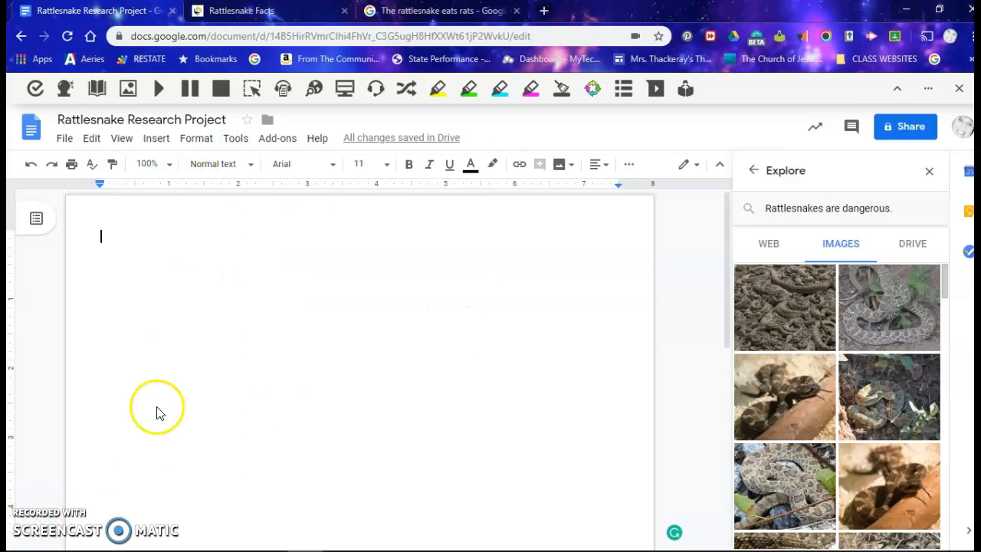
{"action": "left_click", "coordinate": [247, 146]}
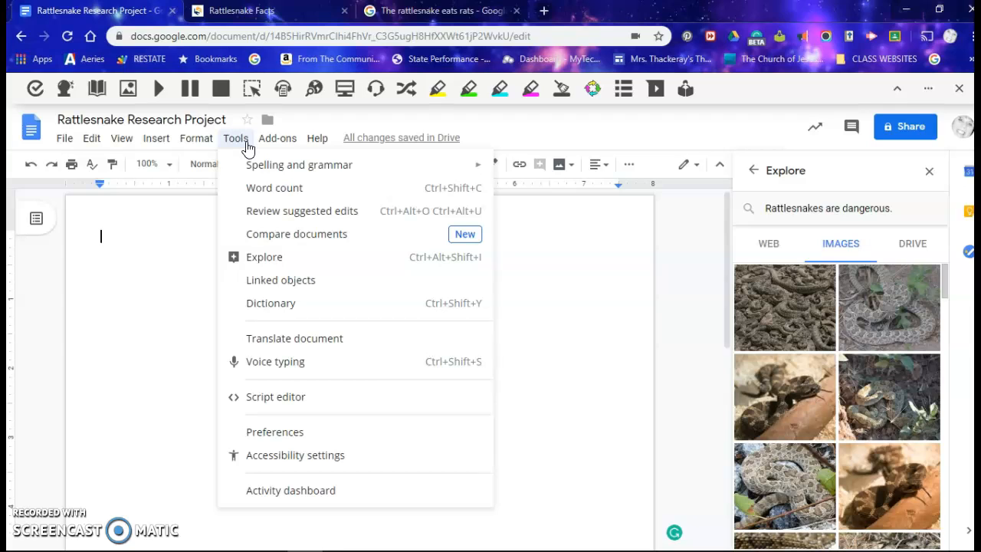
{"action": "left_click", "coordinate": [165, 141]}
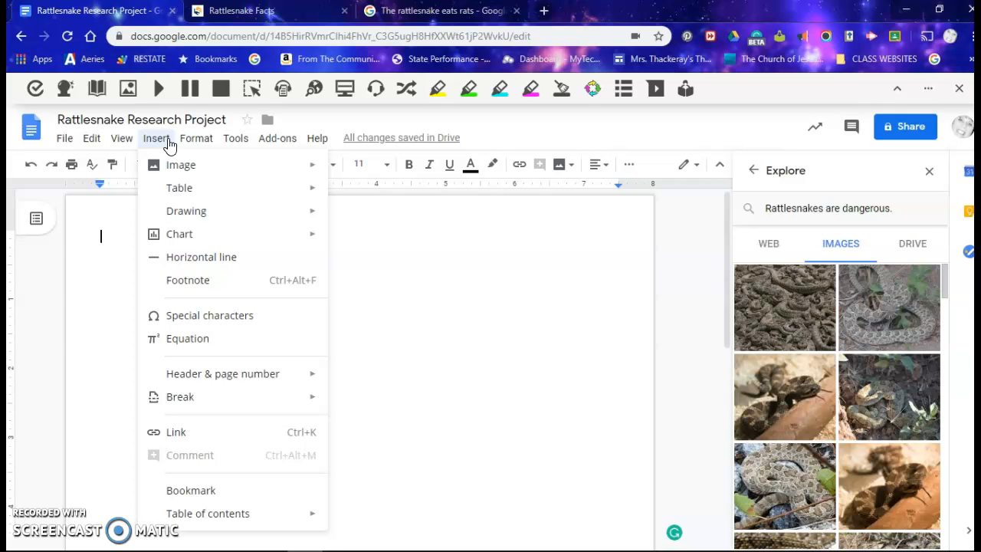
Look over the available sources for inserting an image and the file formats offered for downloading the document, without choosing any
{"action": "left_click", "coordinate": [174, 167]}
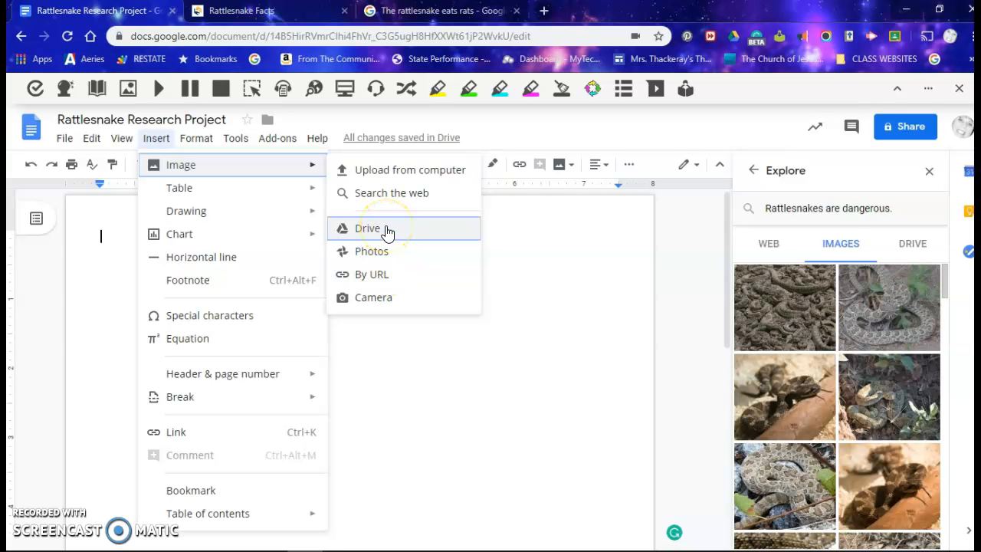
{"action": "left_click", "coordinate": [510, 241]}
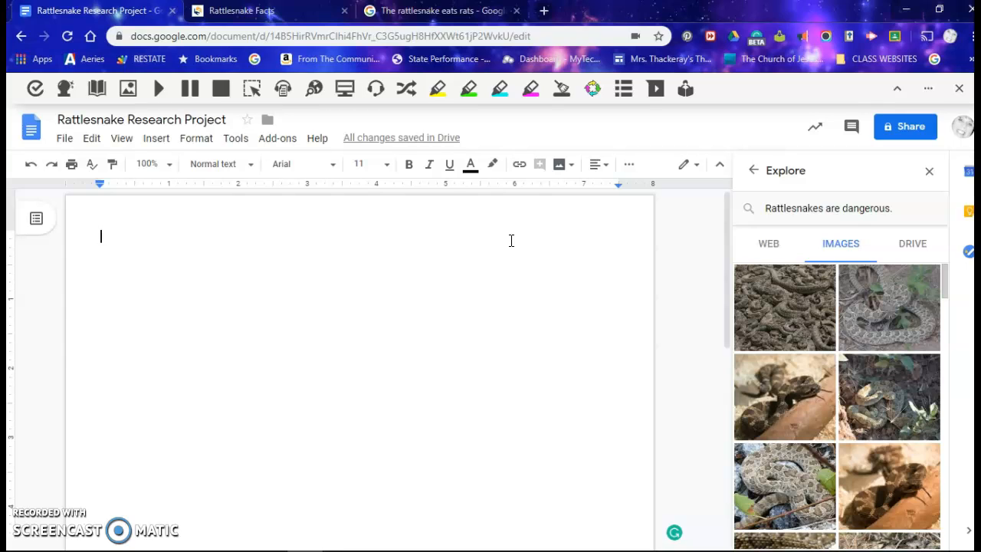
{"action": "left_click", "coordinate": [431, 285]}
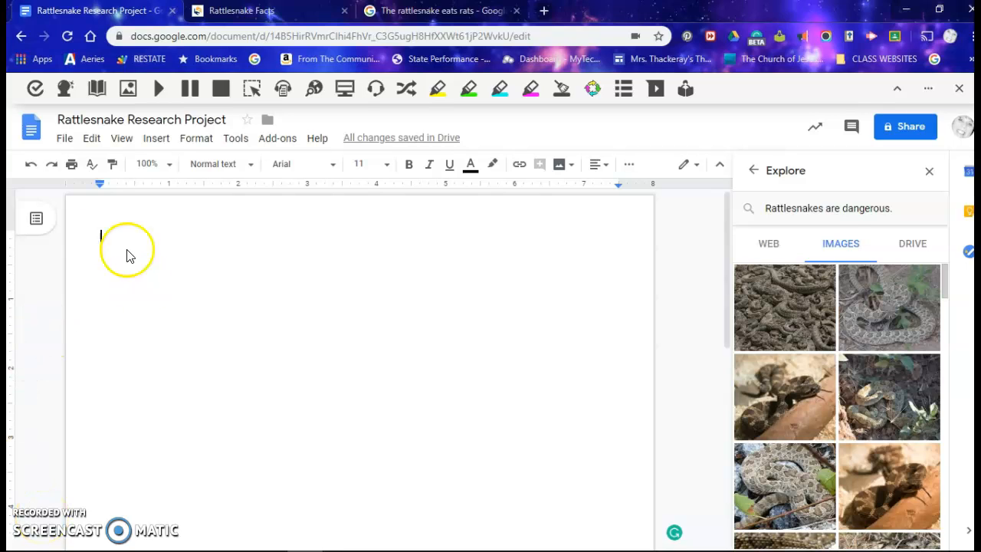
{"action": "left_click", "coordinate": [64, 145]}
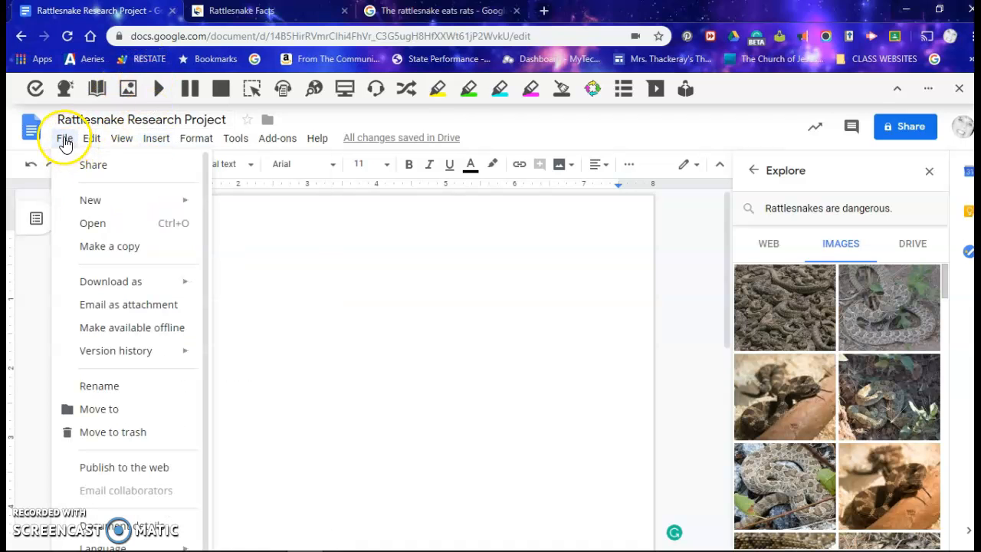
{"action": "left_click", "coordinate": [103, 289]}
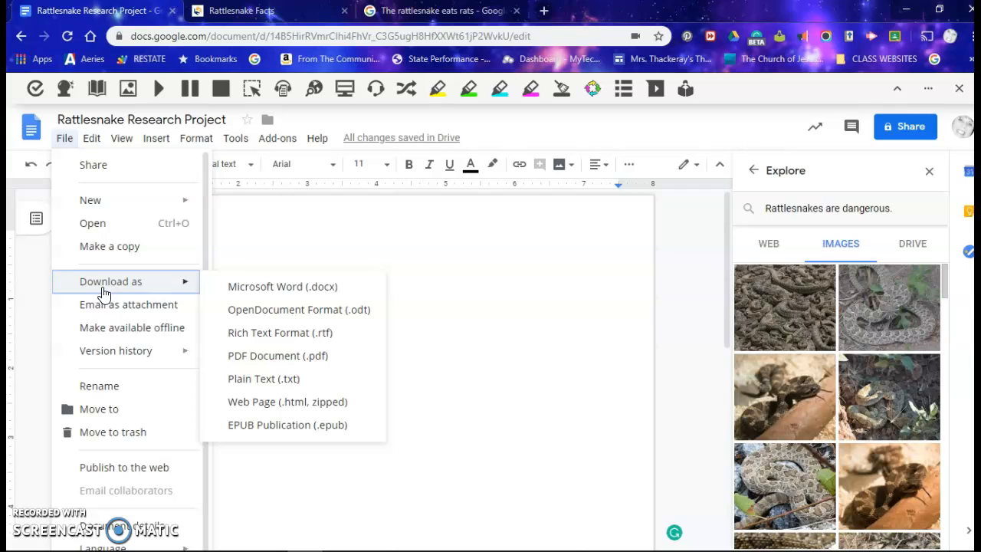
{"action": "left_click", "coordinate": [38, 518]}
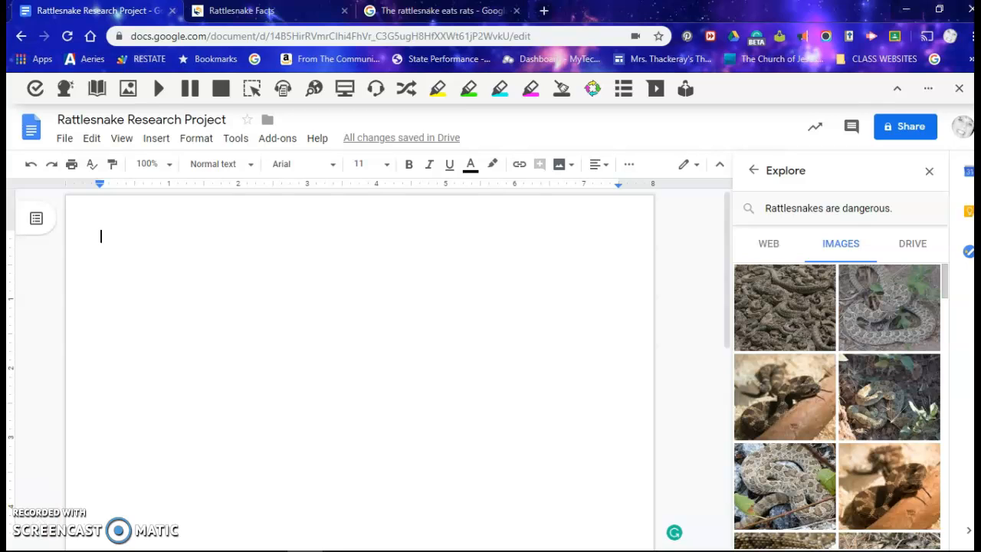
Undo the deletion of the document's text and the dictated insertion "Rattlesnakes bite and spew Venom into their victim" after "they"
{"action": "left_click", "coordinate": [32, 172]}
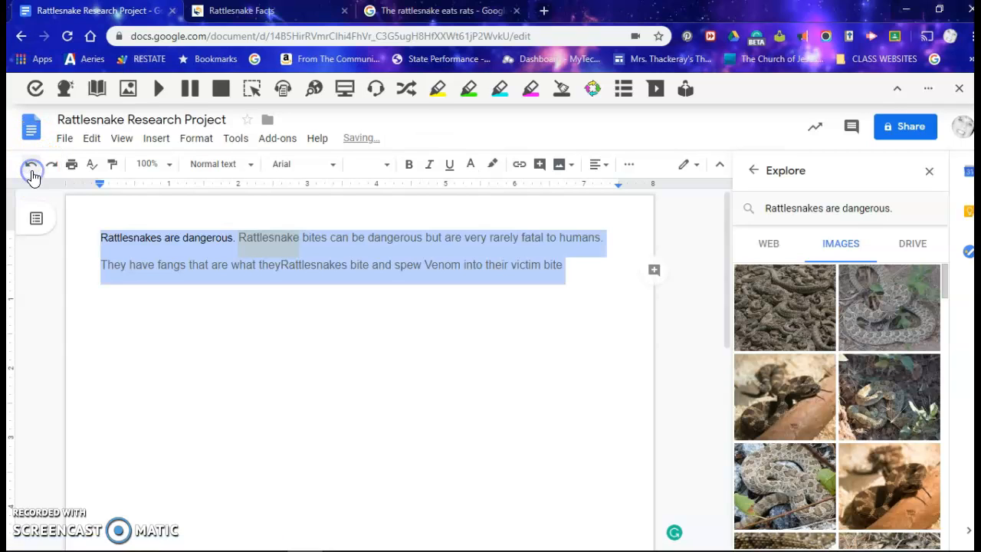
{"action": "left_click", "coordinate": [184, 401]}
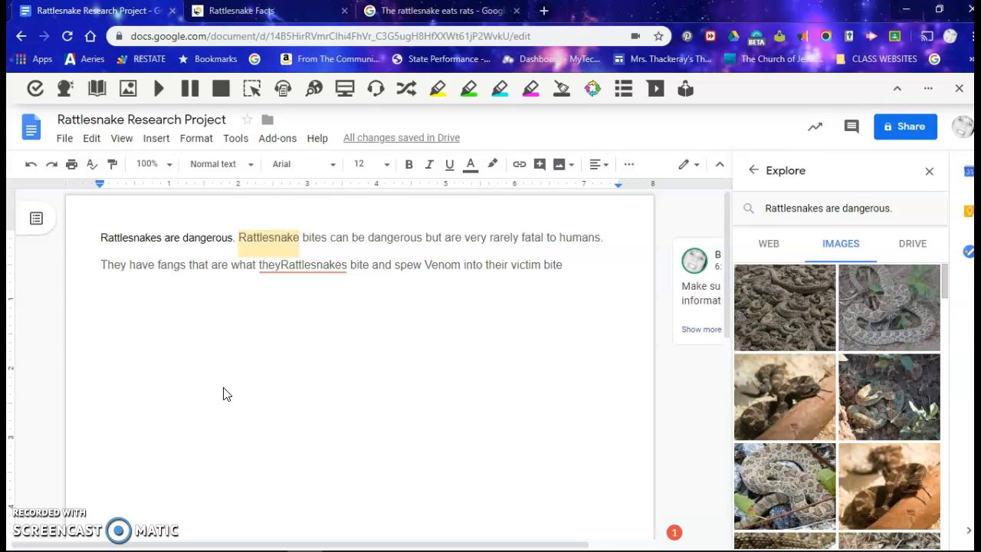
{"action": "left_click", "coordinate": [31, 166]}
{"action": "left_click", "coordinate": [31, 165]}
{"action": "left_click", "coordinate": [30, 166]}
{"action": "left_click", "coordinate": [31, 165]}
{"action": "left_click", "coordinate": [30, 166]}
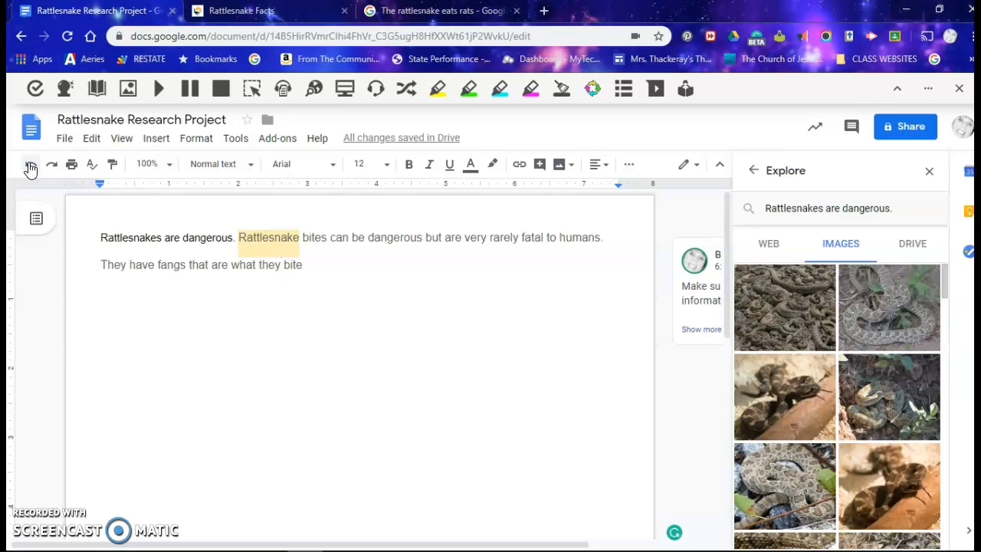
{"action": "left_click", "coordinate": [30, 169]}
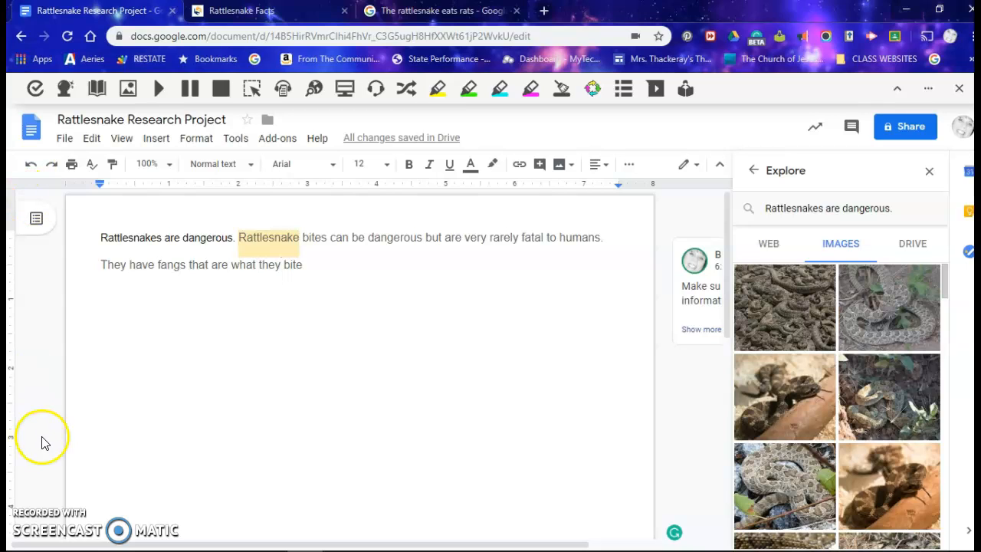